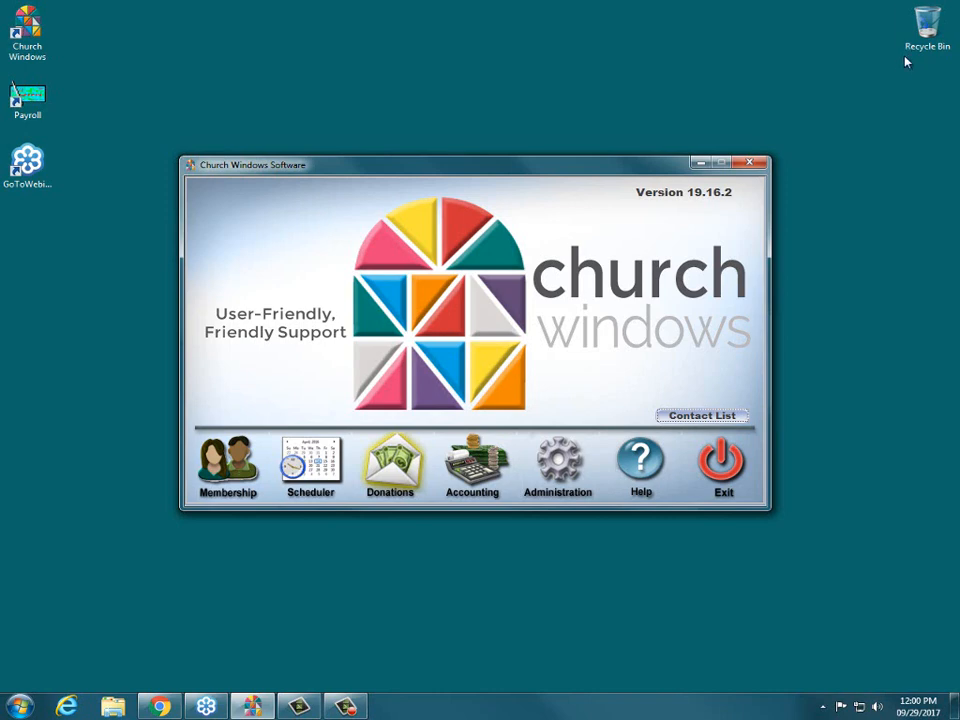
Open the Donations module, minimize its window and bring it back to the front
left_click(387, 466)
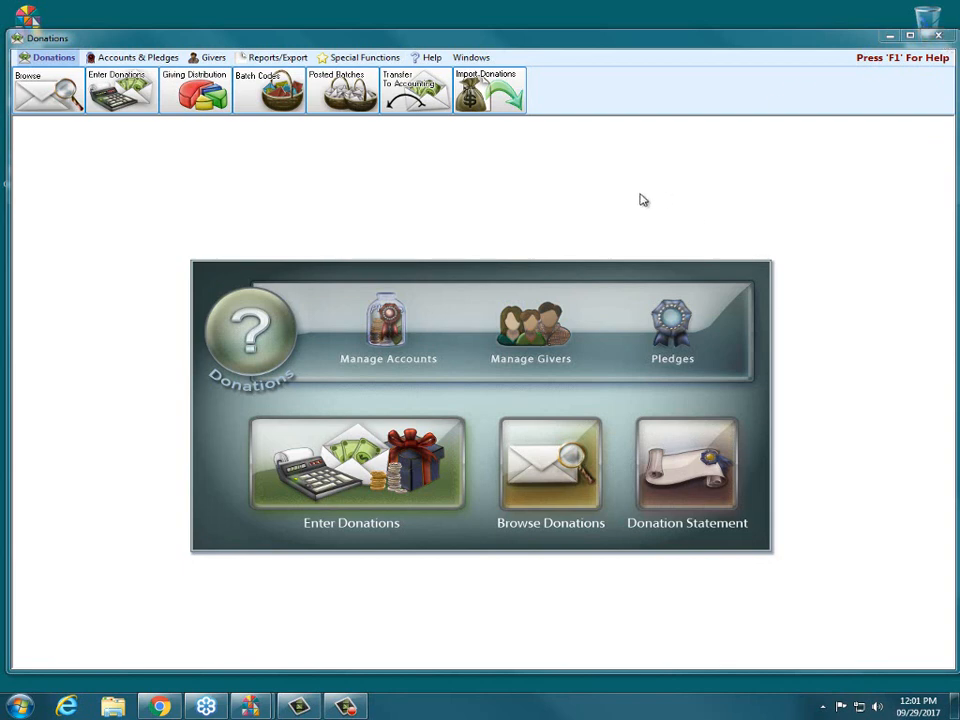
left_click(889, 36)
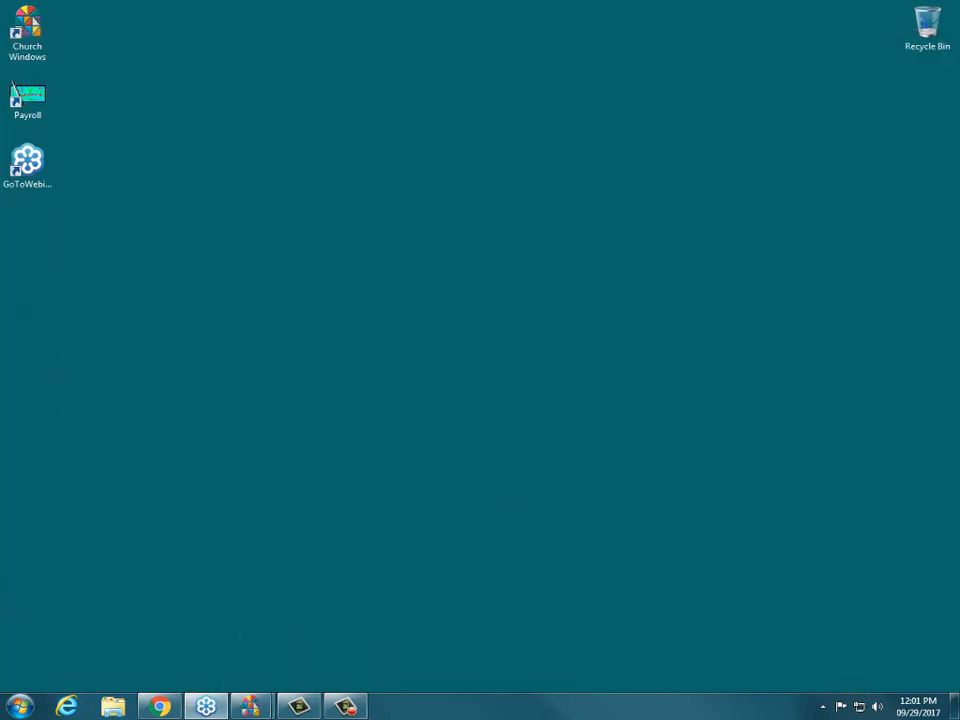
mouse_move(265, 709)
left_click(175, 600)
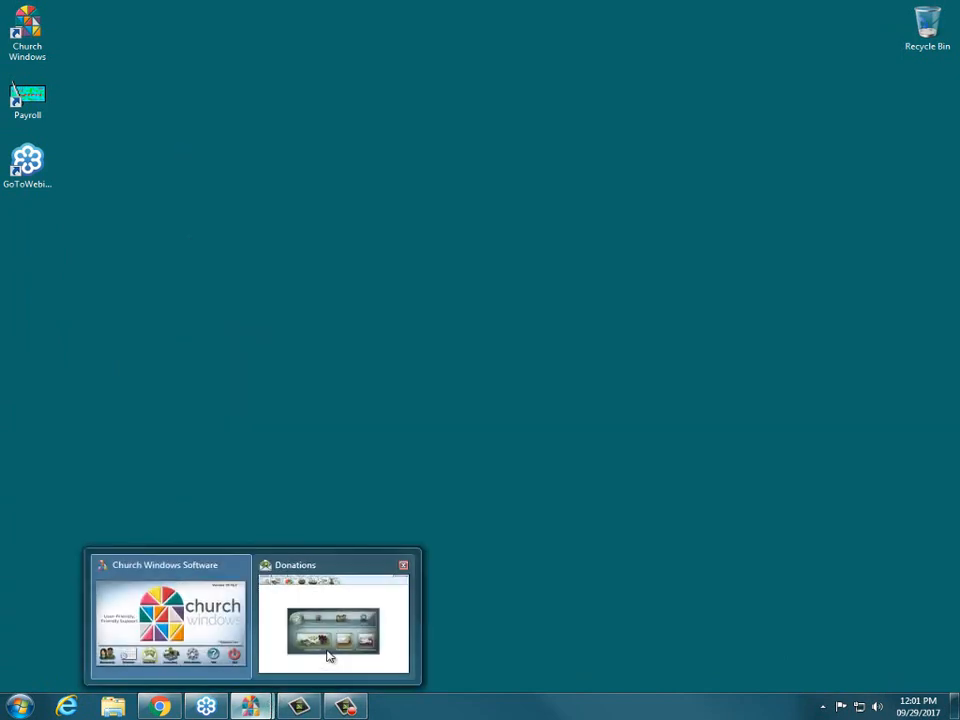
left_click(328, 650)
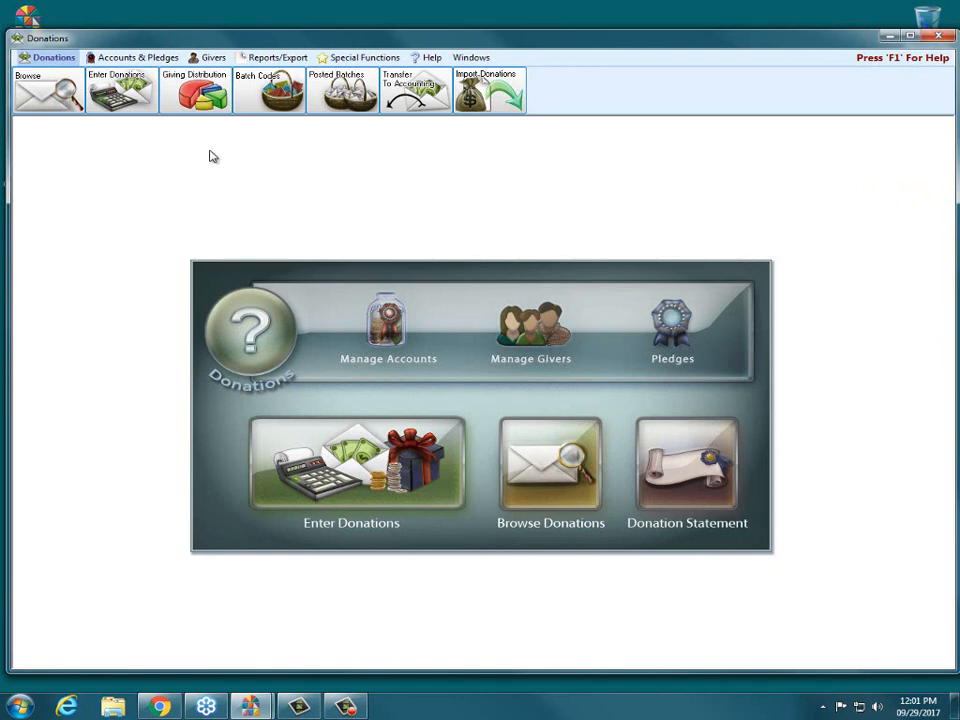
Start auto-assigning giver numbers, accept the exclusive access notice and confirm 01/01/2018 as the start date for the numbers
left_click(206, 58)
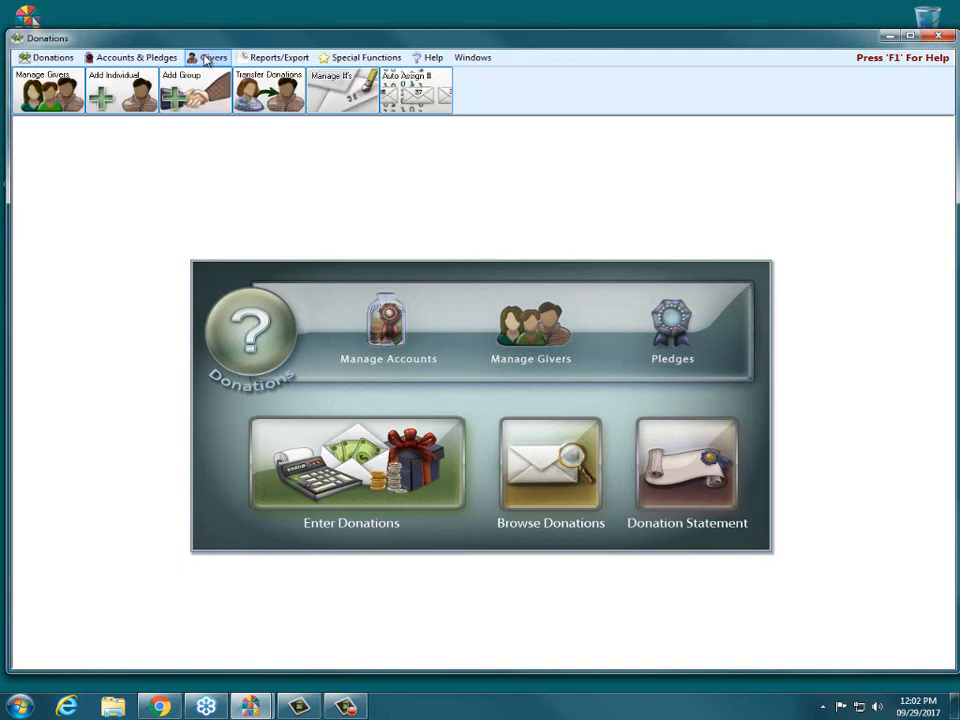
left_click(411, 93)
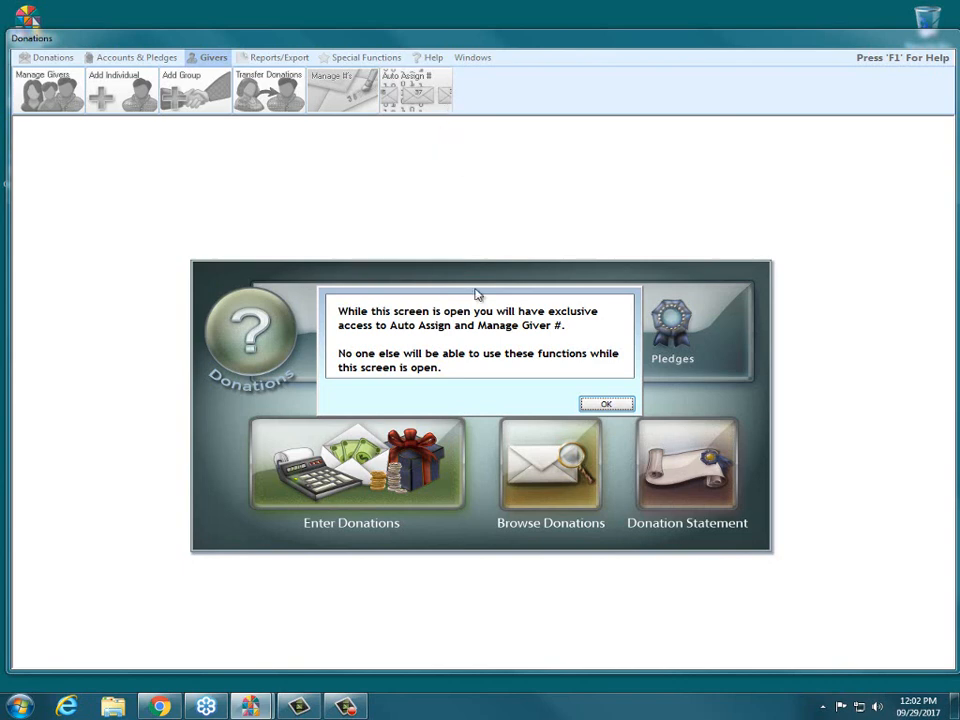
left_click(607, 405)
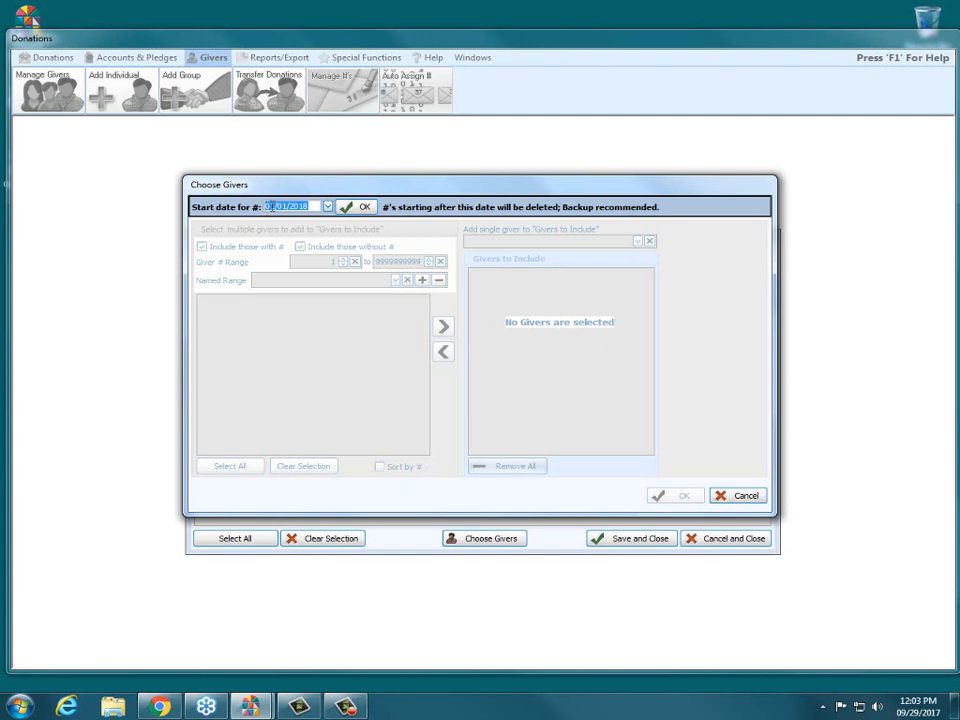
left_click(361, 208)
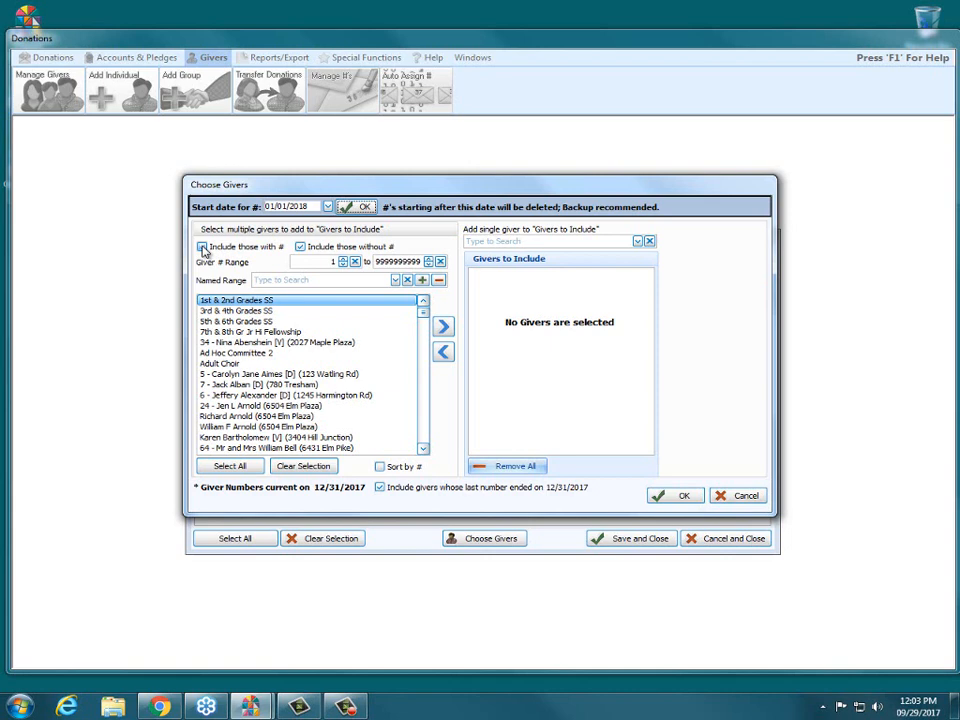
Try limiting the giver list to those without numbers and to those with numbers, and end with both groups included
left_click(202, 247)
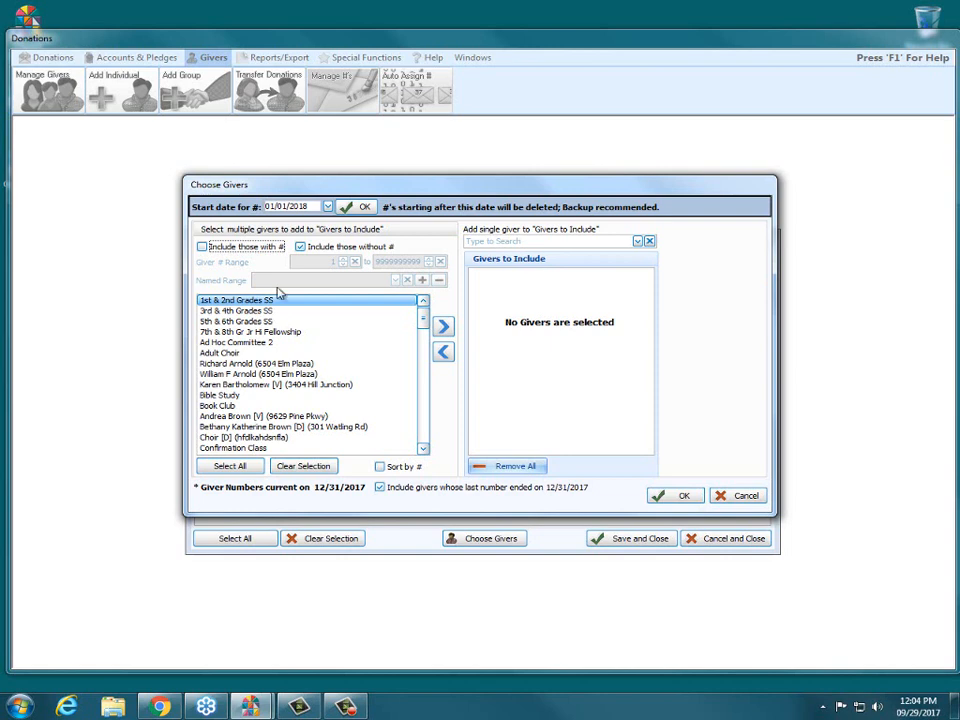
left_click(296, 247)
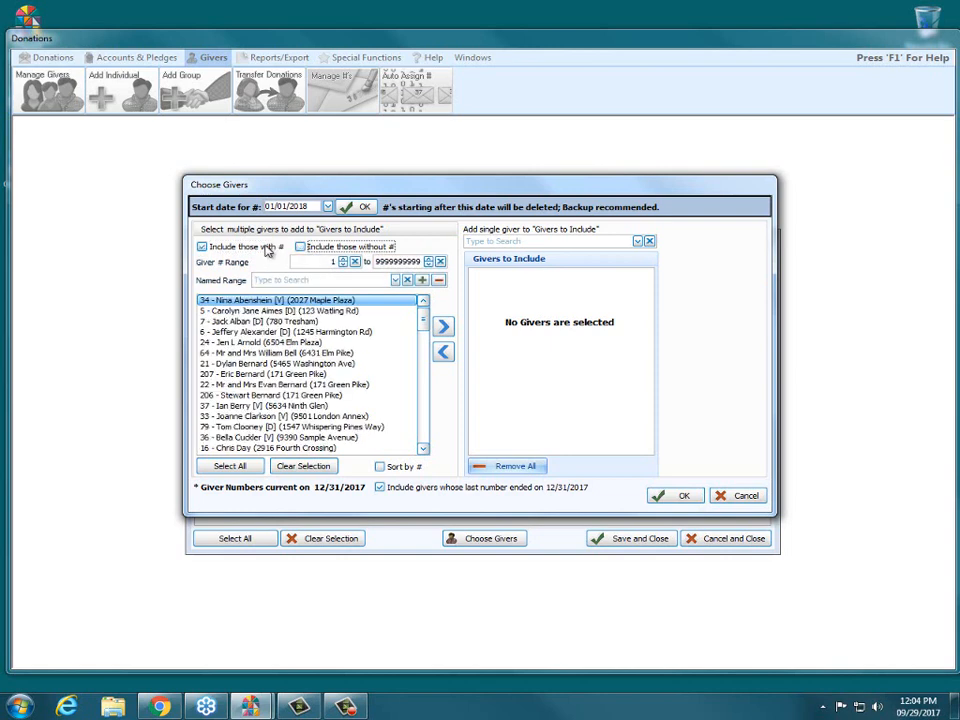
left_click(266, 250)
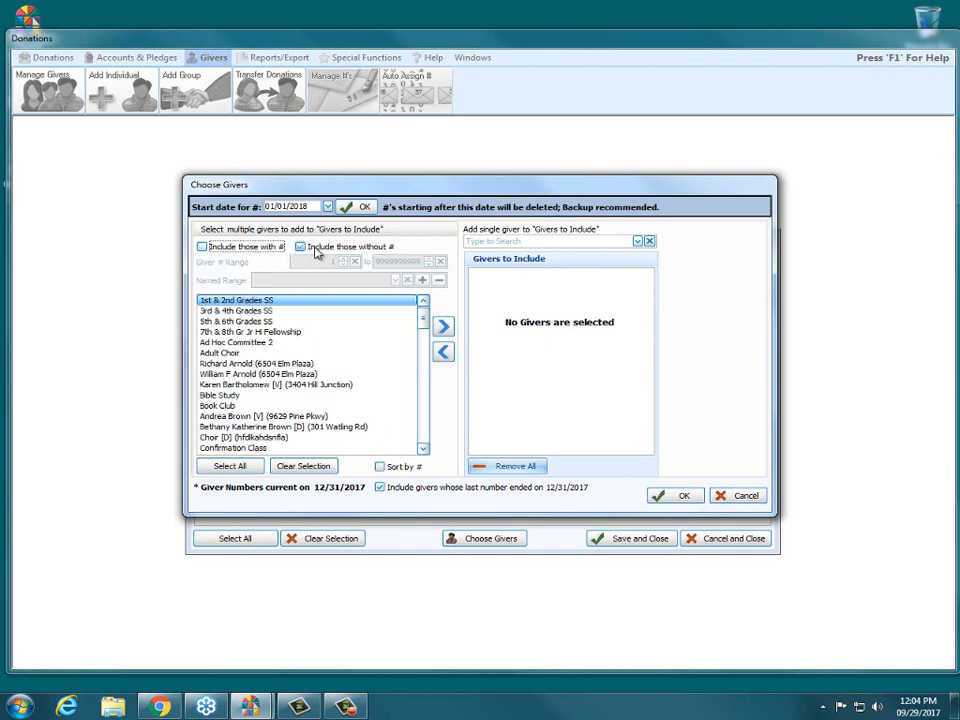
left_click(318, 249)
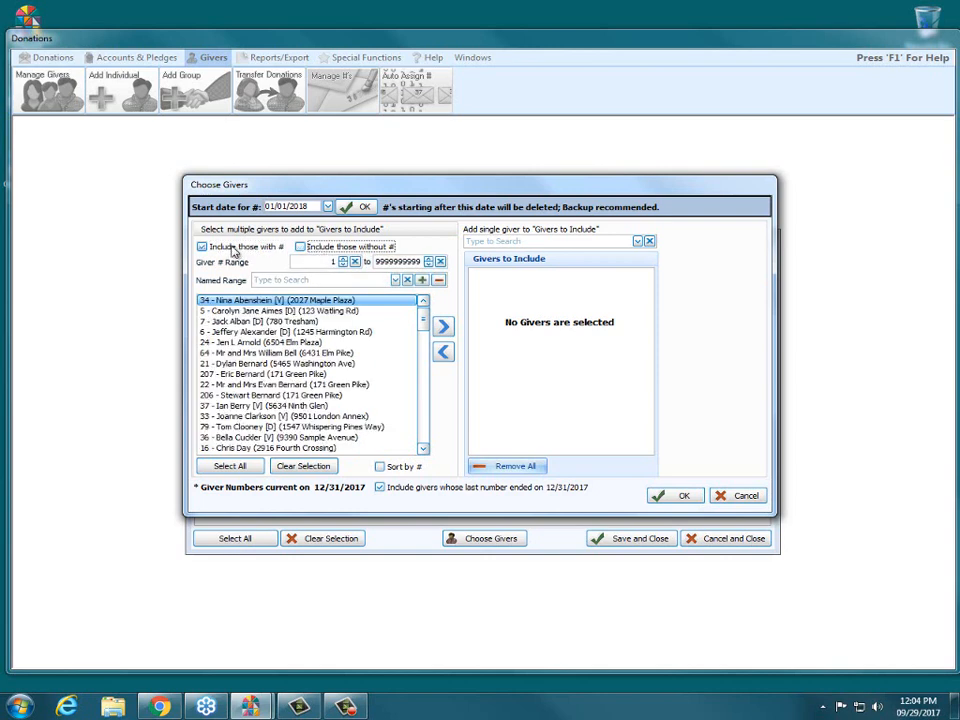
left_click(300, 247)
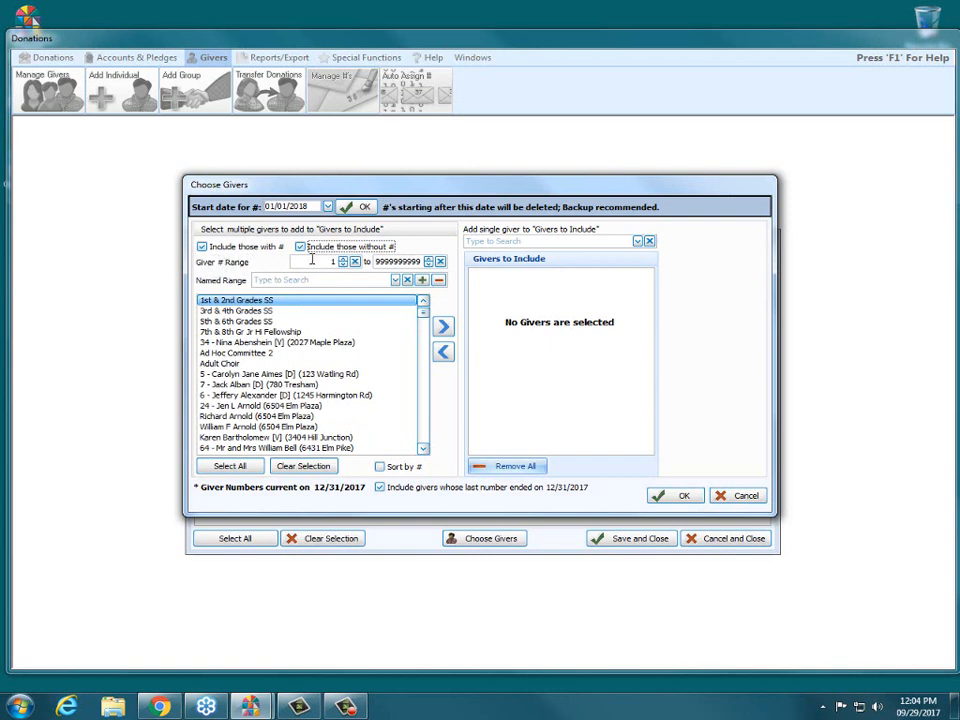
Try filtering the giver list to the number range 1 to 500 and clear the upper limit again
left_click(330, 259)
type("1")
left_click_drag(378, 261, 425, 261)
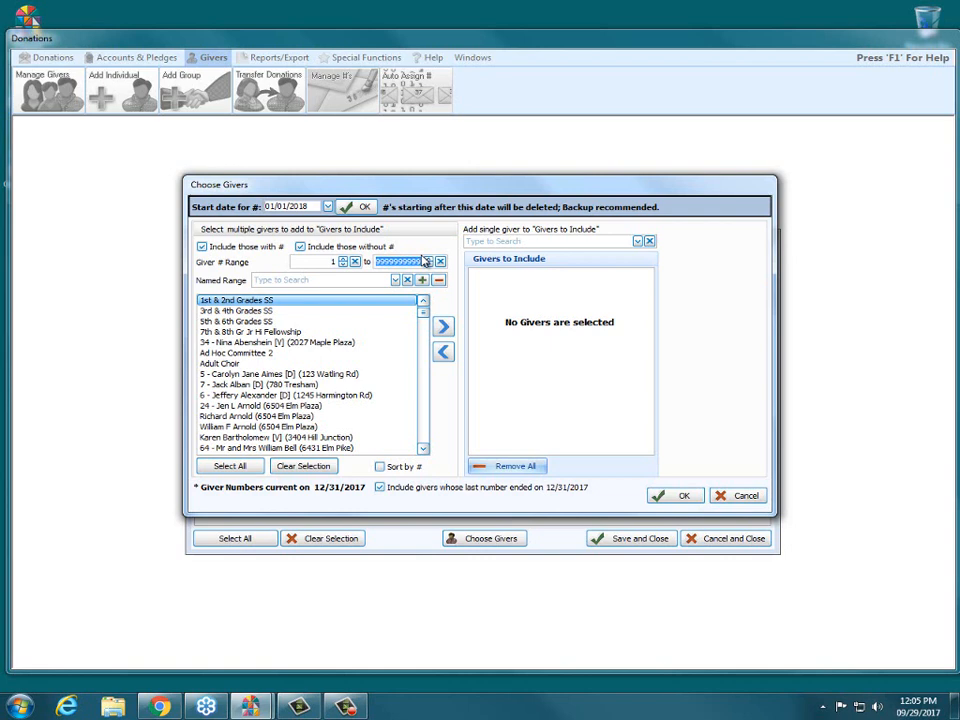
type("500")
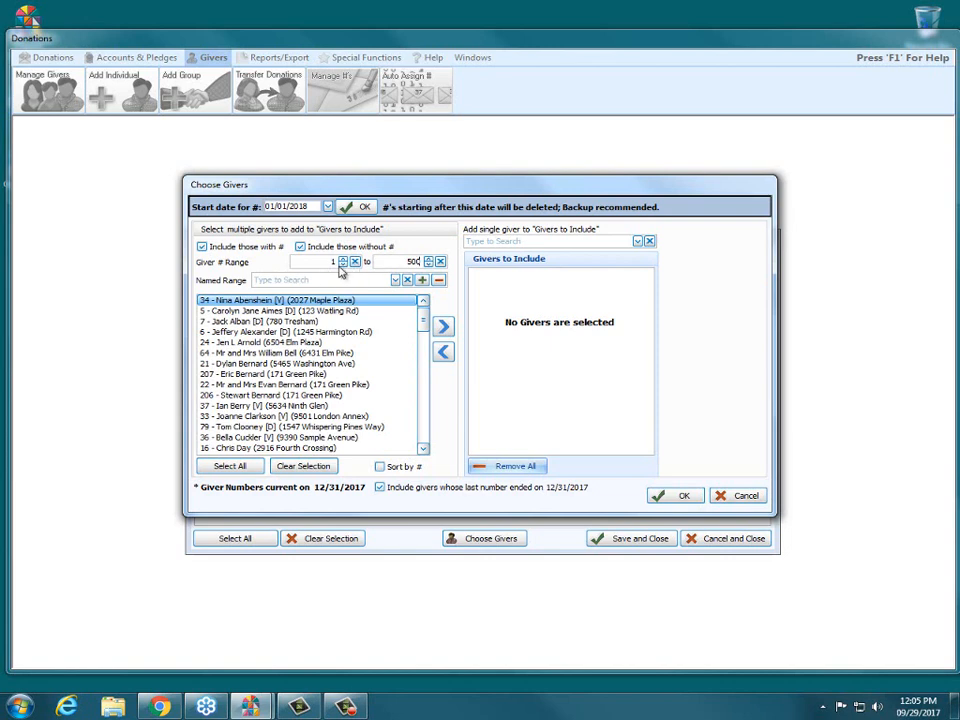
mouse_move(424, 321)
left_mouse_down()
mouse_move(434, 449)
mouse_move(426, 437)
mouse_move(433, 318)
left_mouse_up()
left_click(440, 261)
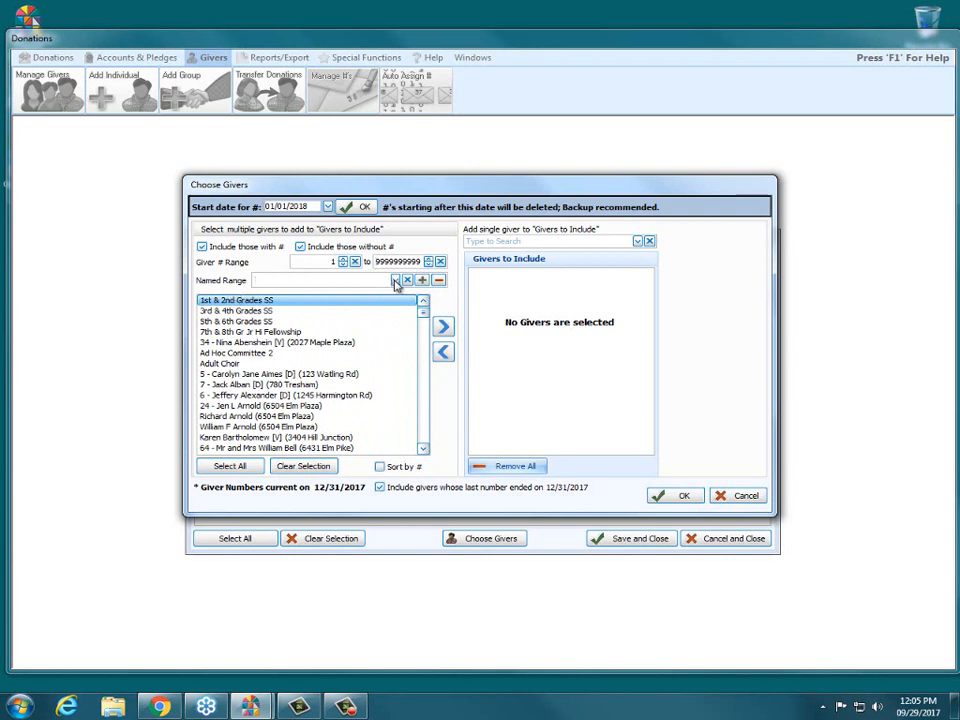
Try filtering the givers by the Children's Envelopes named range (200 - 250) and clear the named range again
left_click(395, 281)
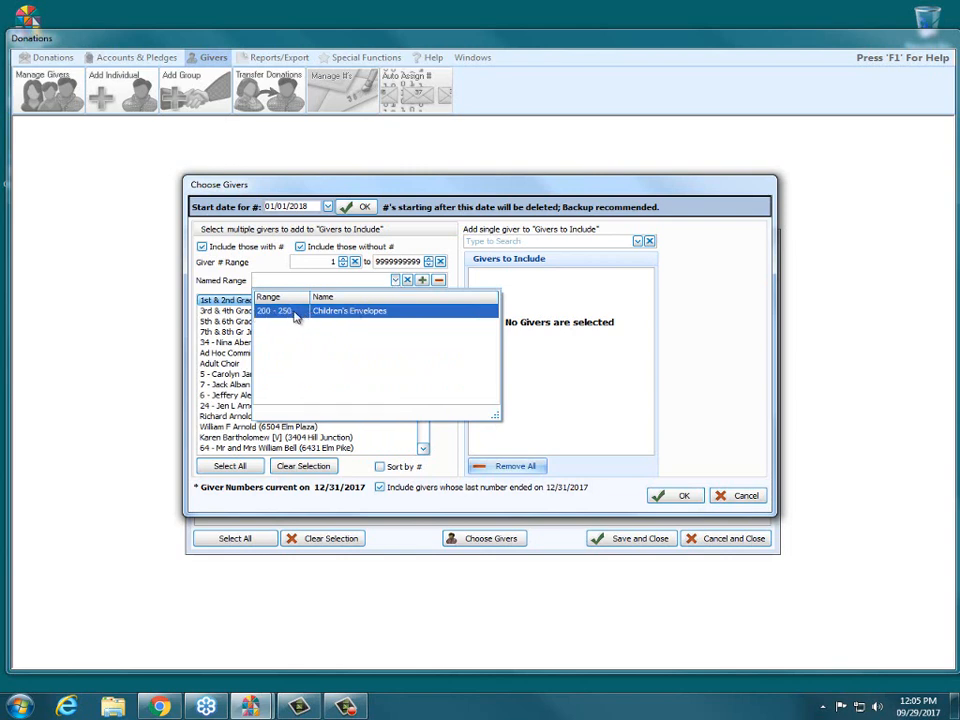
left_click(396, 282)
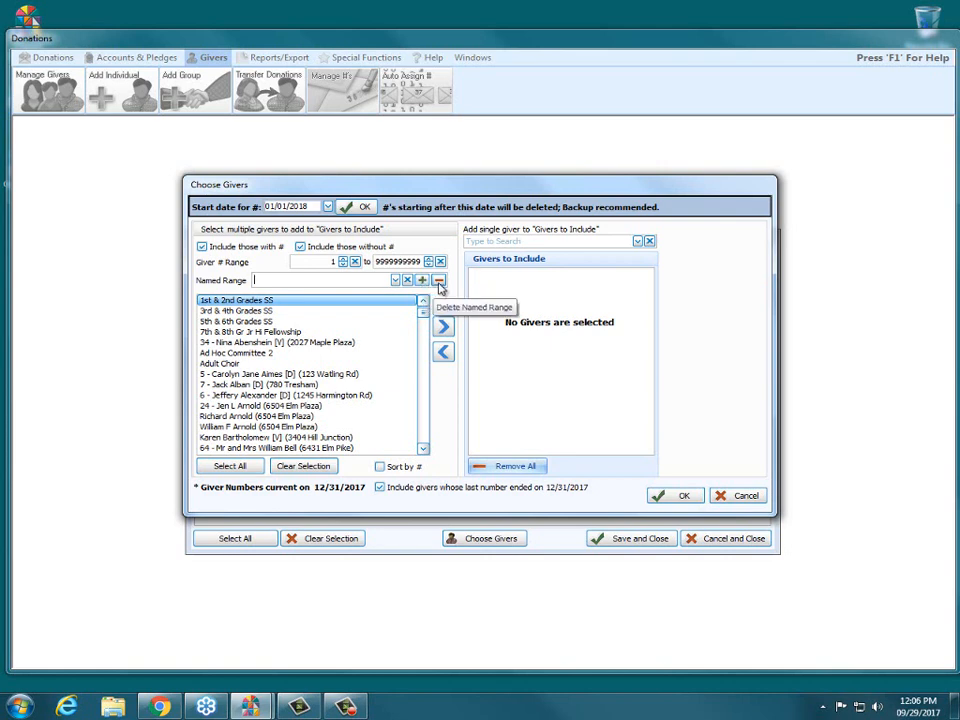
left_click(395, 280)
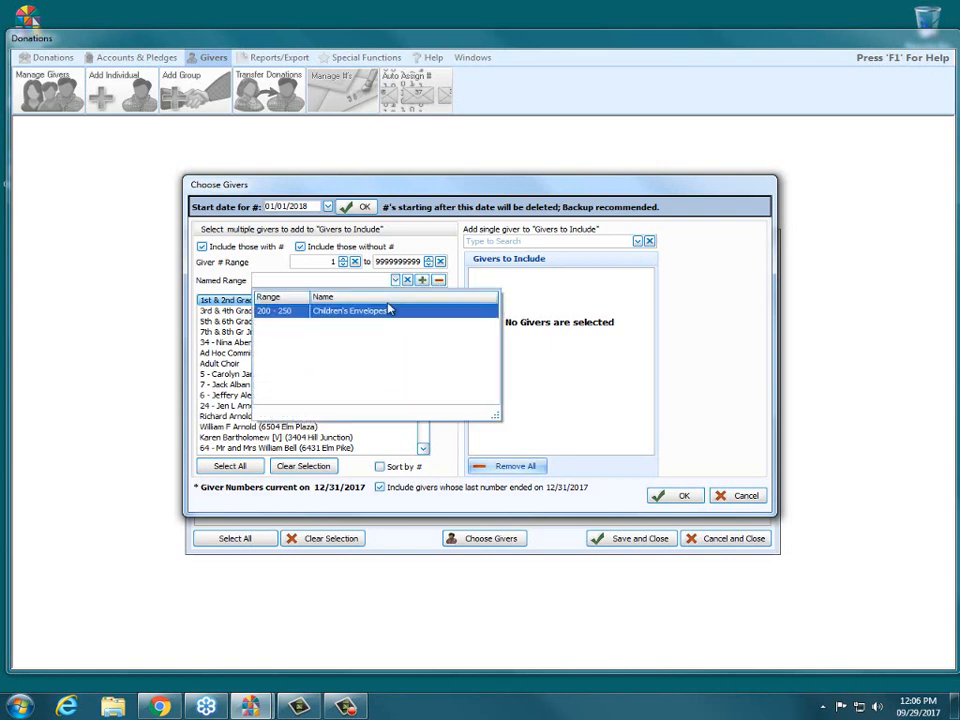
left_click(386, 316)
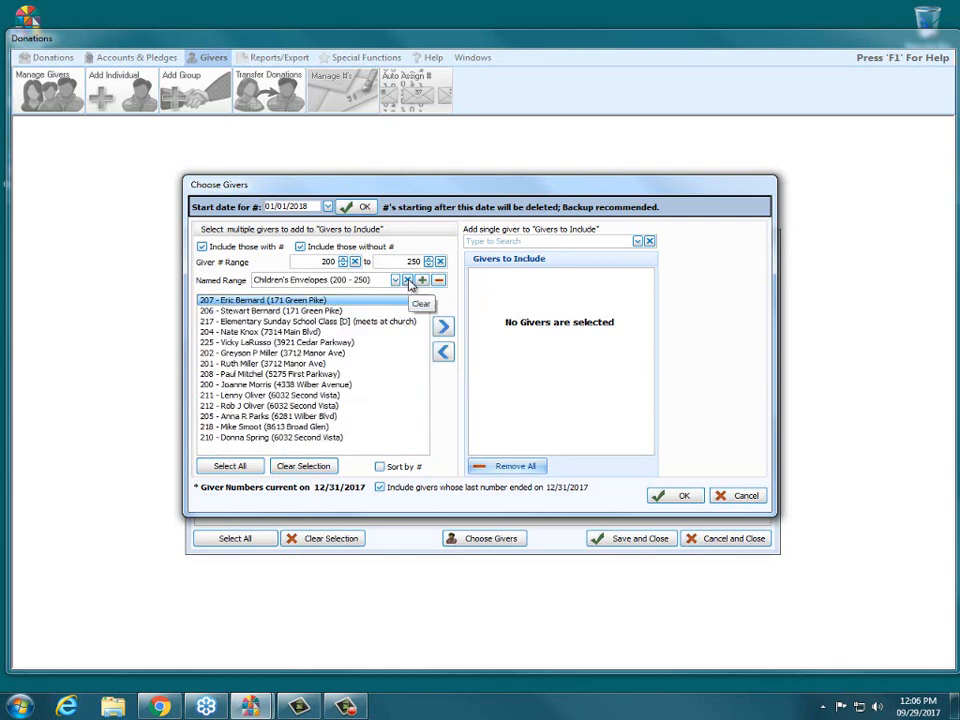
left_click(408, 280)
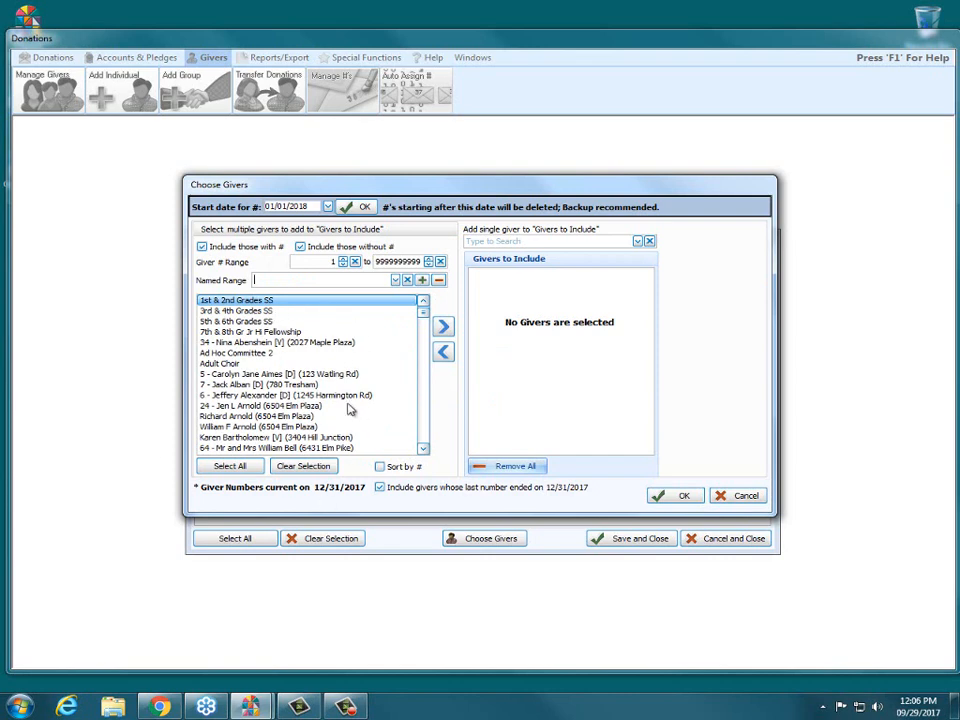
Select all givers and deselect Ad Hoc Committee 2, Adult Choir, the three SS grade classes and 7th & 8th Gr Jr Hi Fellowship
left_click(229, 467)
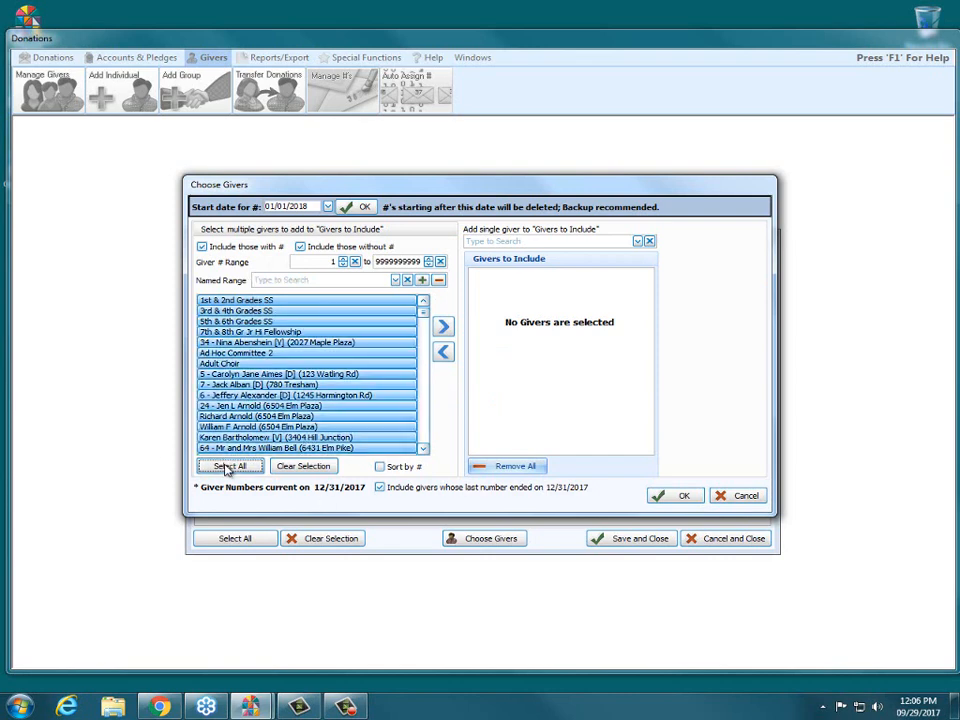
left_click(293, 471)
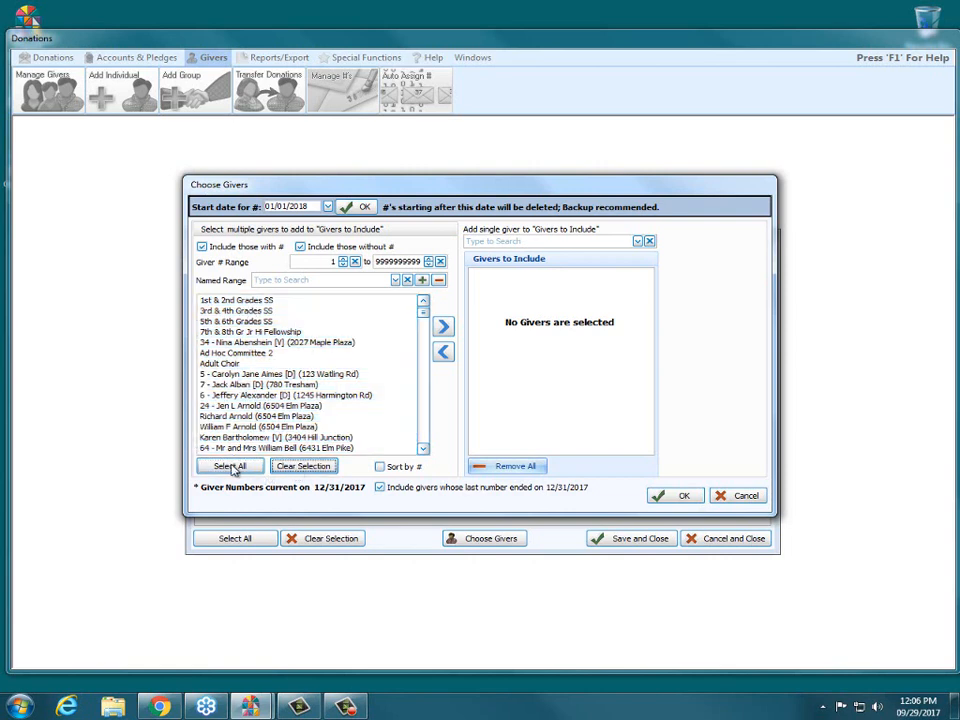
left_click(230, 466)
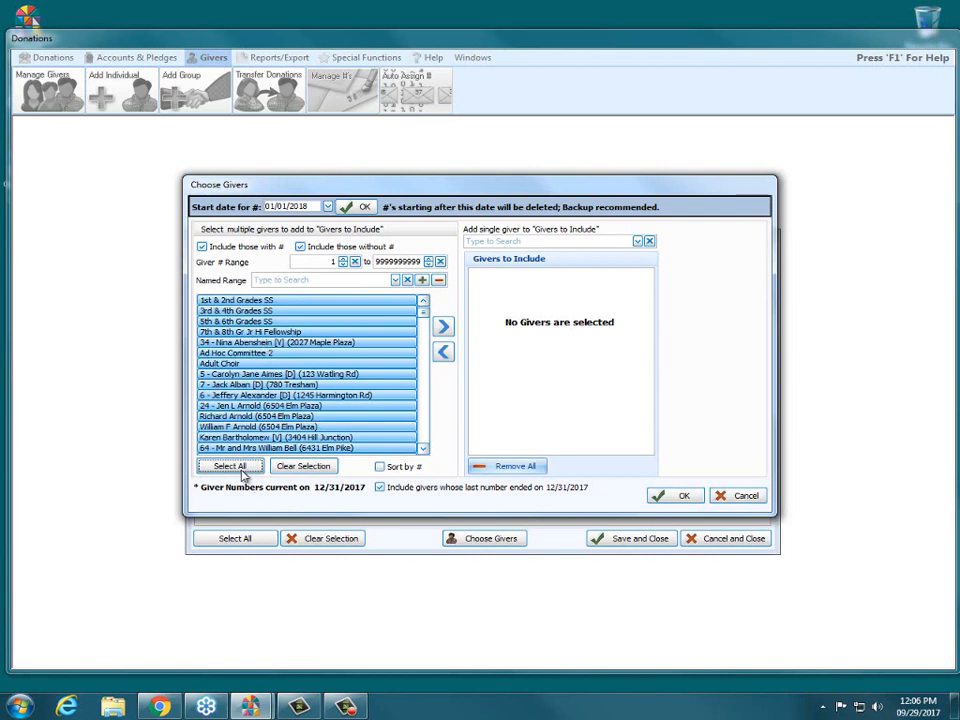
left_click(274, 354, "ctrl")
left_click(275, 364, "ctrl")
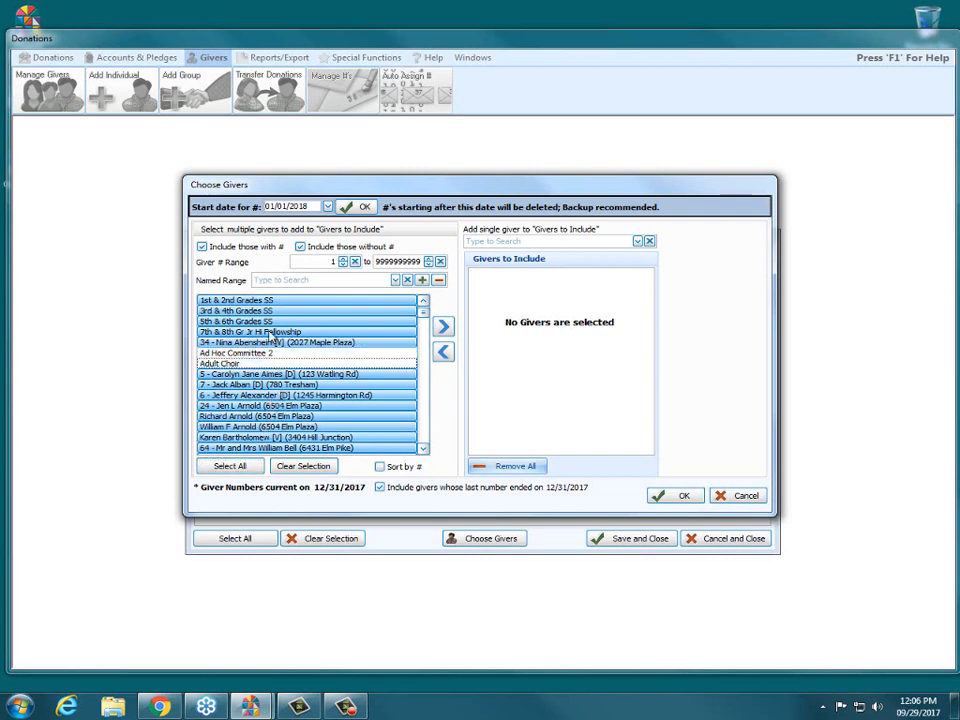
left_click(250, 300, "ctrl")
left_click(250, 311, "ctrl")
left_click(252, 321, "ctrl")
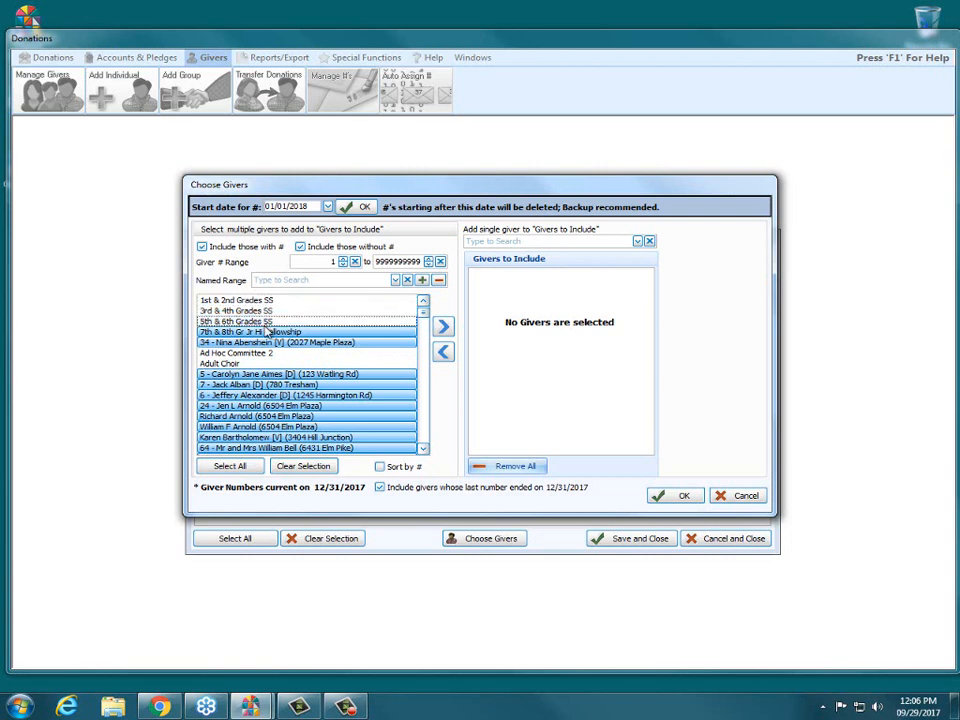
left_click(268, 332, "ctrl")
Deselect an individual giver without a number and Men's Group further down the list, and clear the whole selection
left_click_drag(422, 314, 423, 376)
left_click(345, 343, "ctrl")
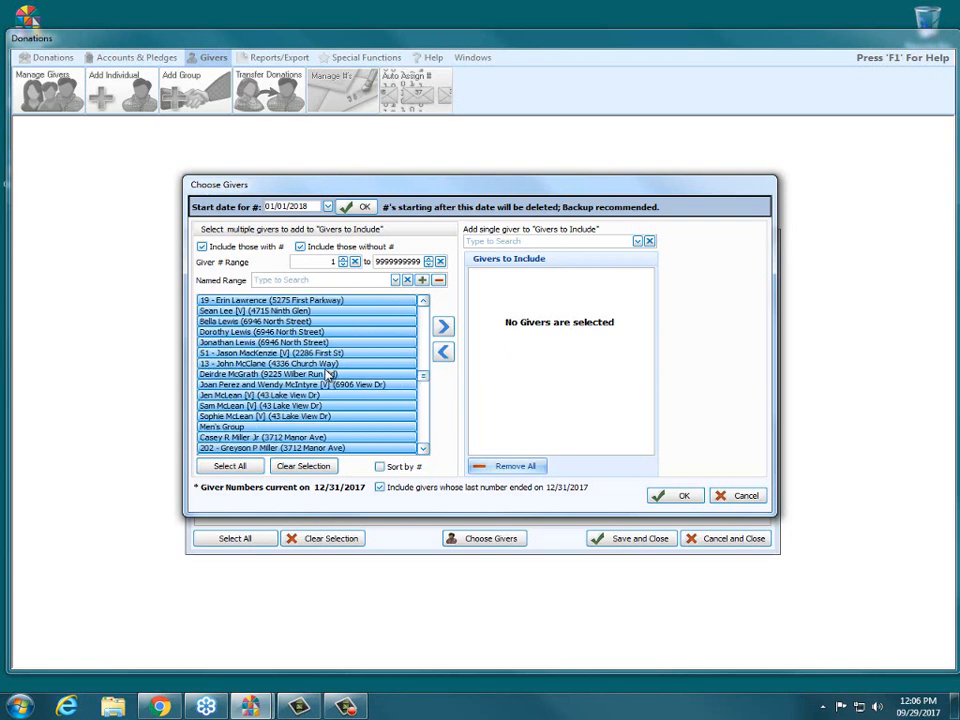
left_click(330, 374, "ctrl")
left_click(280, 428, "ctrl")
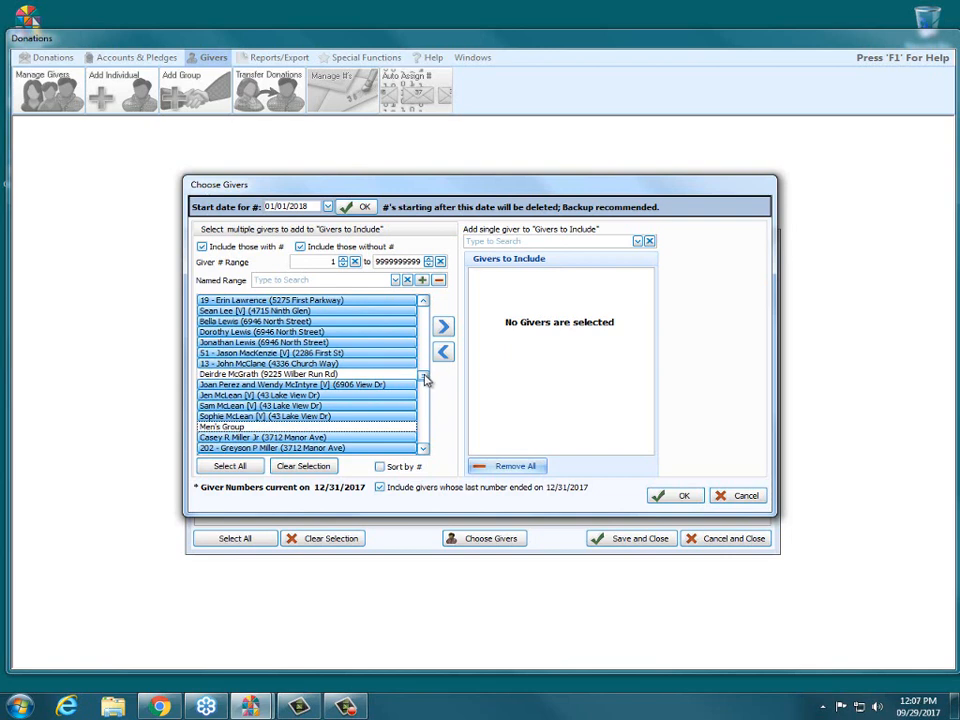
left_click(303, 467)
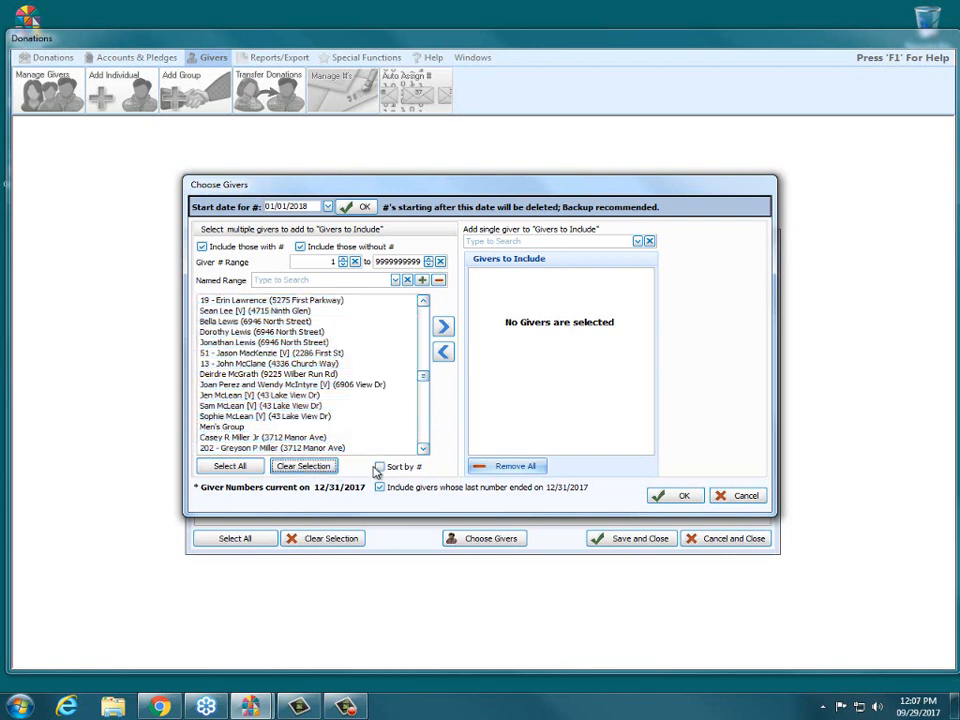
Try sorting the givers by number and excluding givers whose last number ended on 12/31/2017, restoring both options
left_click(379, 467)
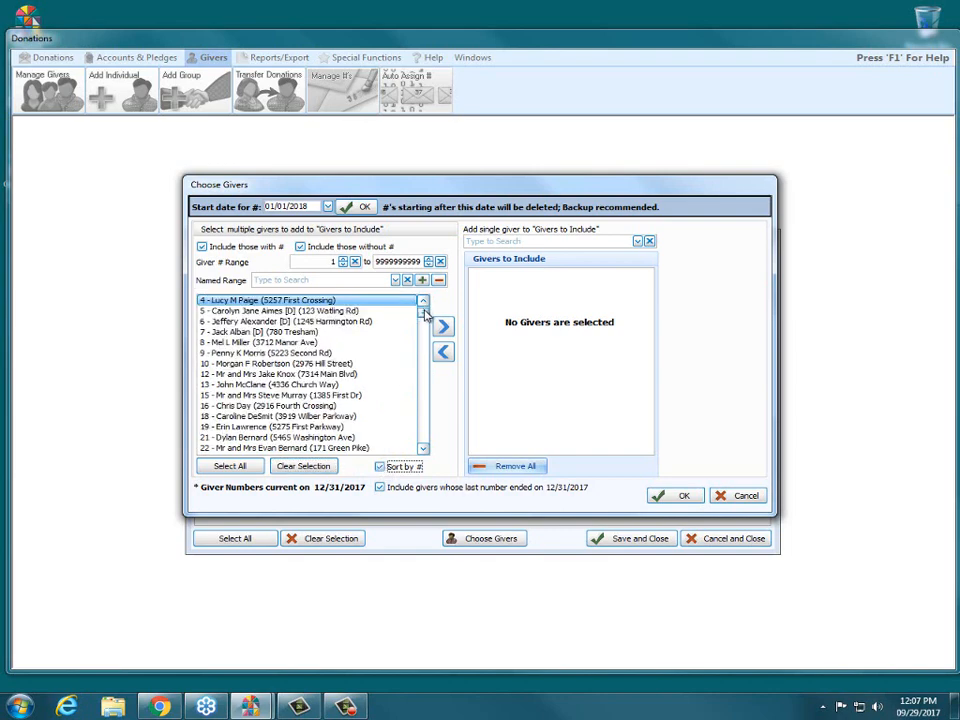
mouse_move(424, 318)
left_mouse_down()
mouse_move(429, 441)
mouse_move(430, 316)
left_mouse_up()
left_click(400, 467)
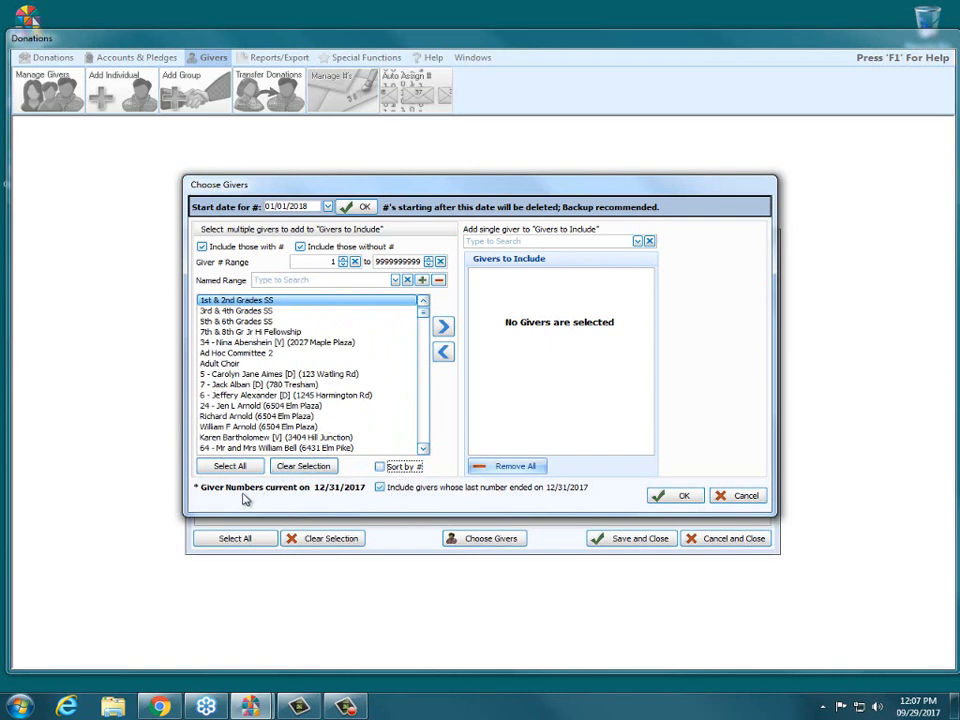
left_click(381, 488)
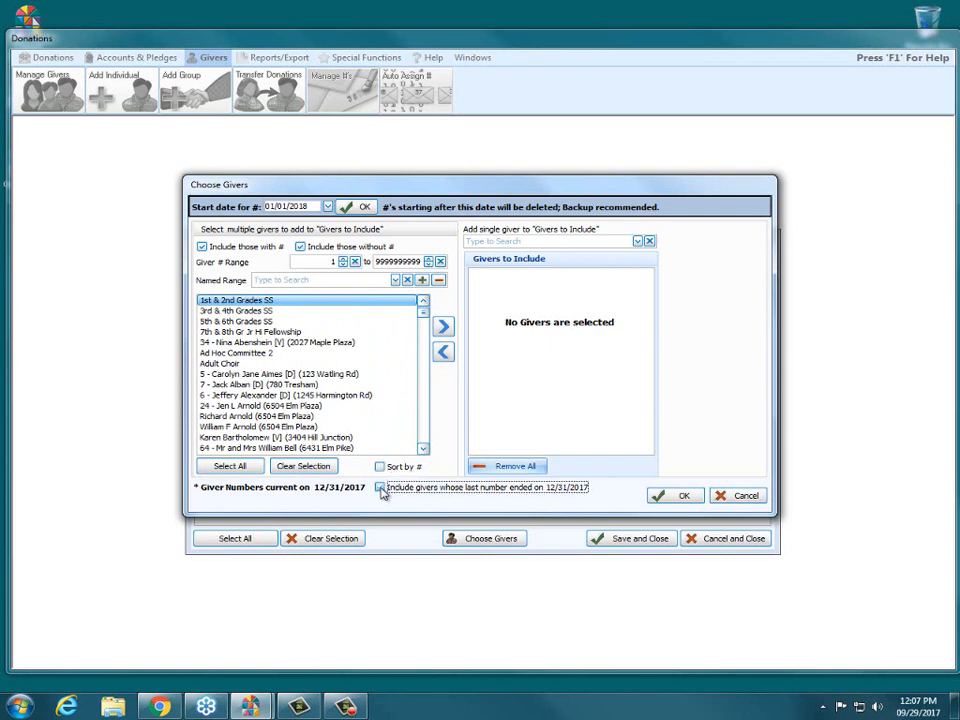
left_click(381, 488)
Leave out givers without a number and add all the remaining listed givers to Givers to Include
left_click(300, 247)
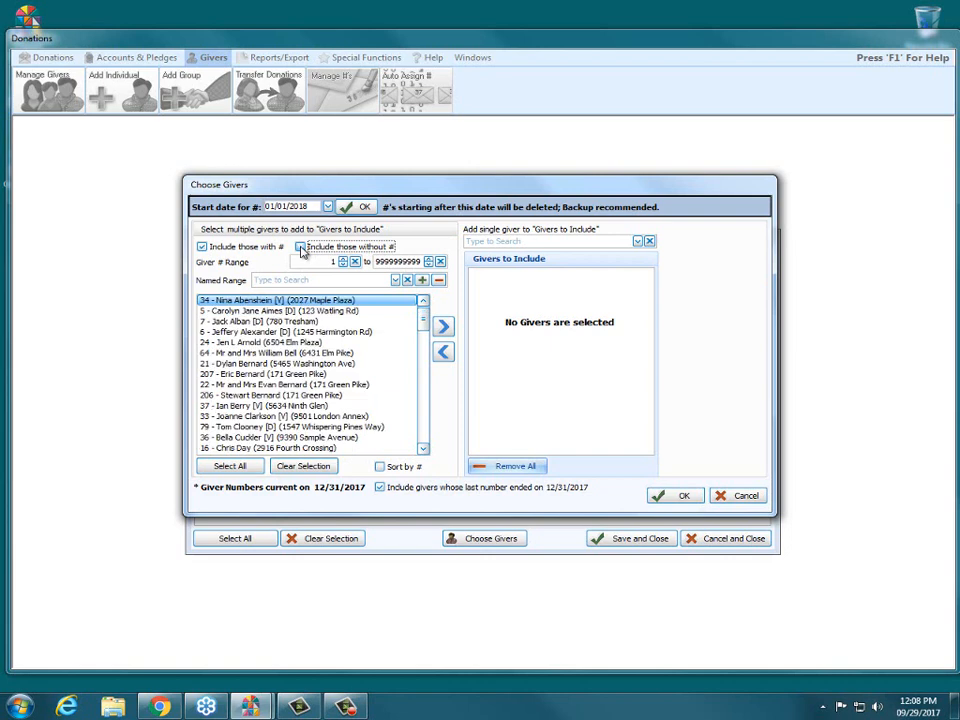
left_click(240, 469)
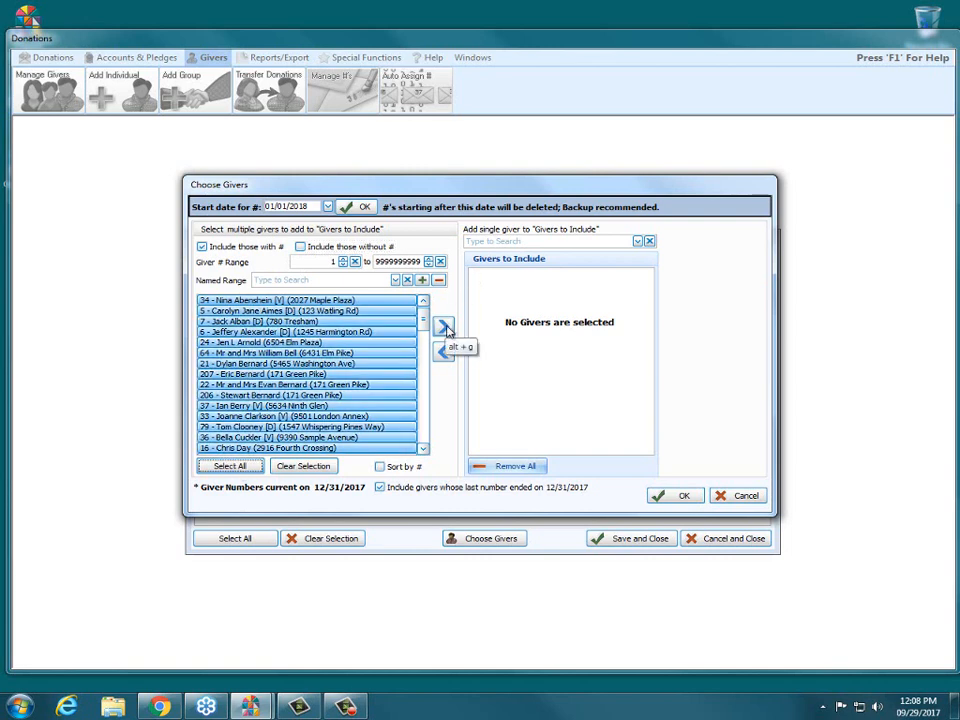
left_click(444, 328)
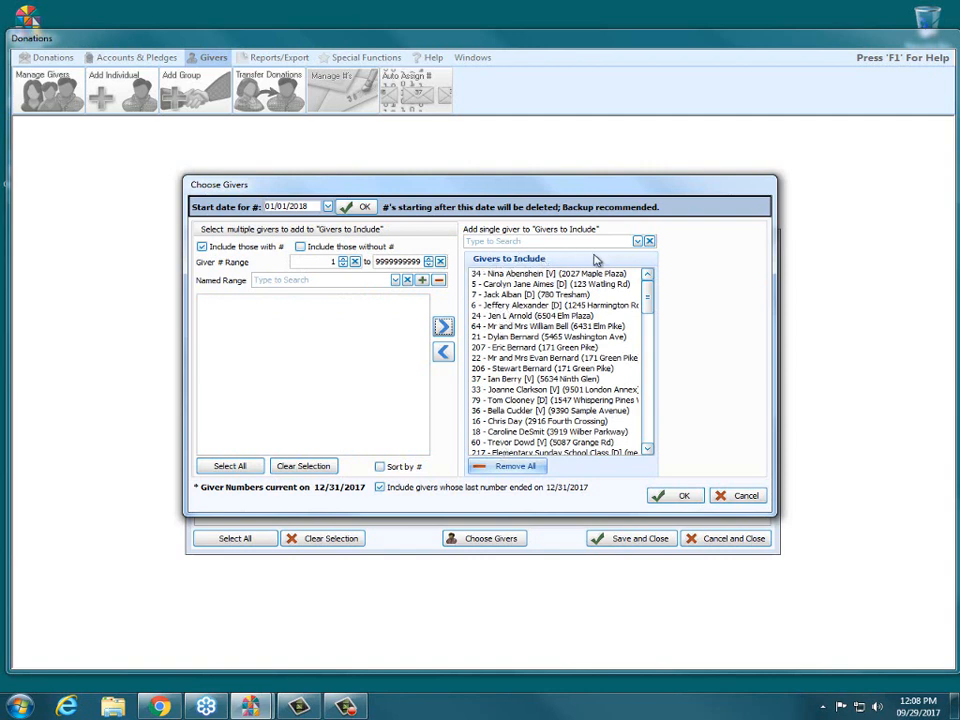
List givers without a number again, add one unnumbered individual as a single giver to Givers to Include, and confirm the chosen givers
left_click(301, 247)
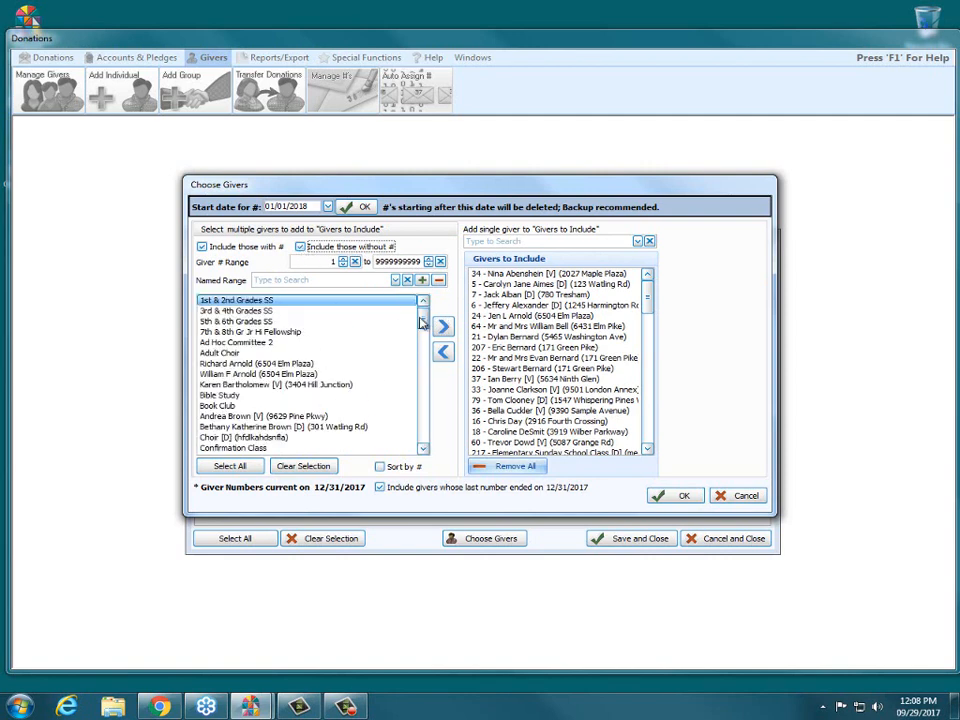
mouse_move(423, 315)
left_mouse_down()
mouse_move(421, 445)
mouse_move(421, 312)
left_mouse_up()
left_click(637, 241)
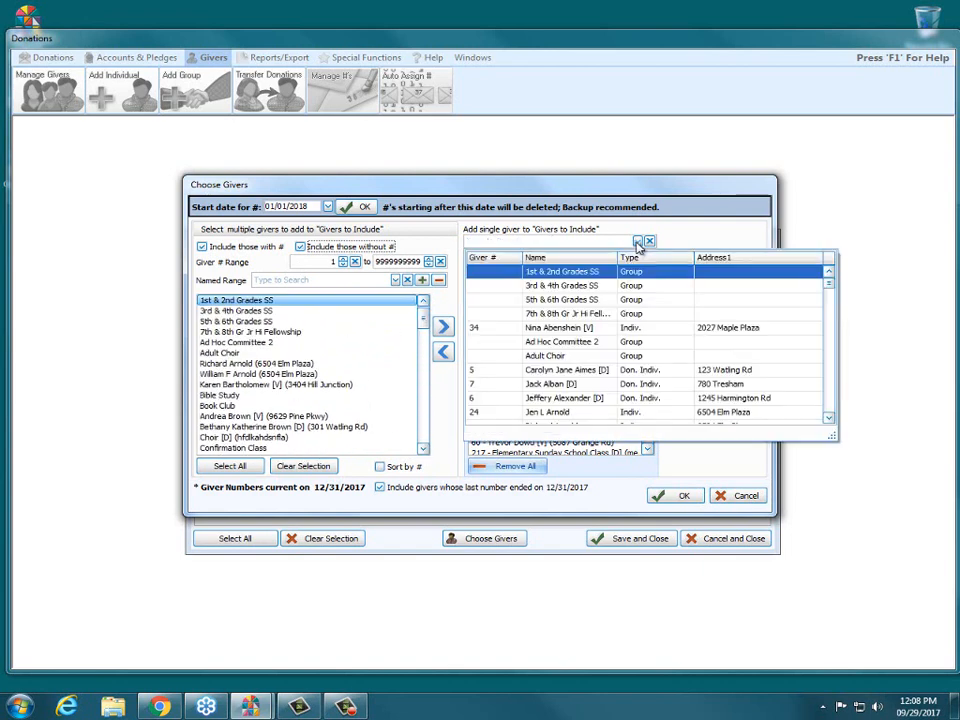
left_click(596, 243)
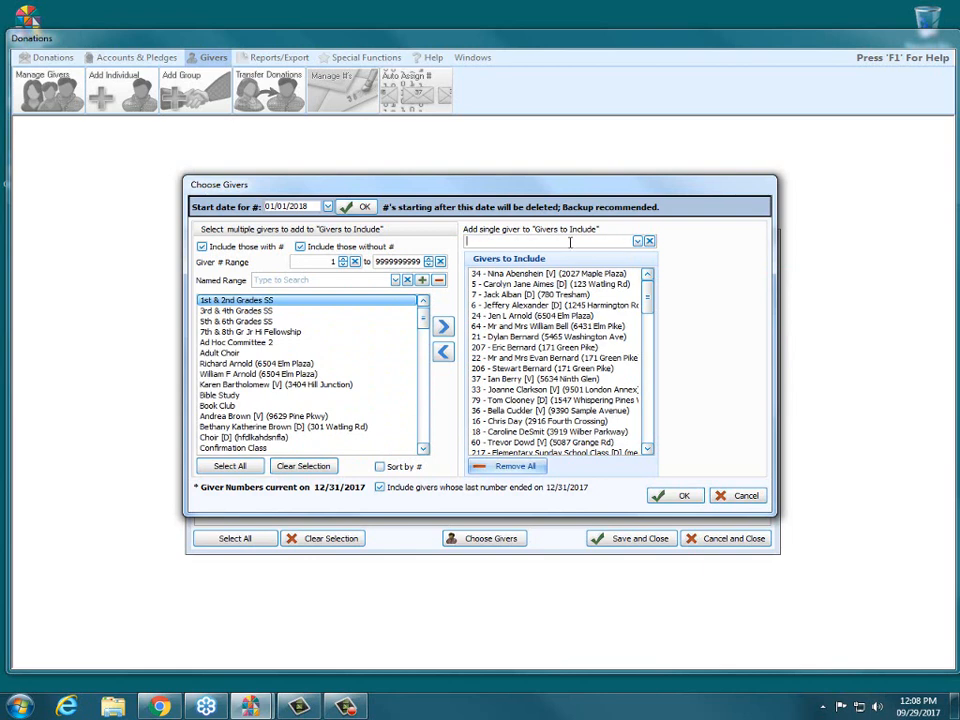
left_click(637, 242)
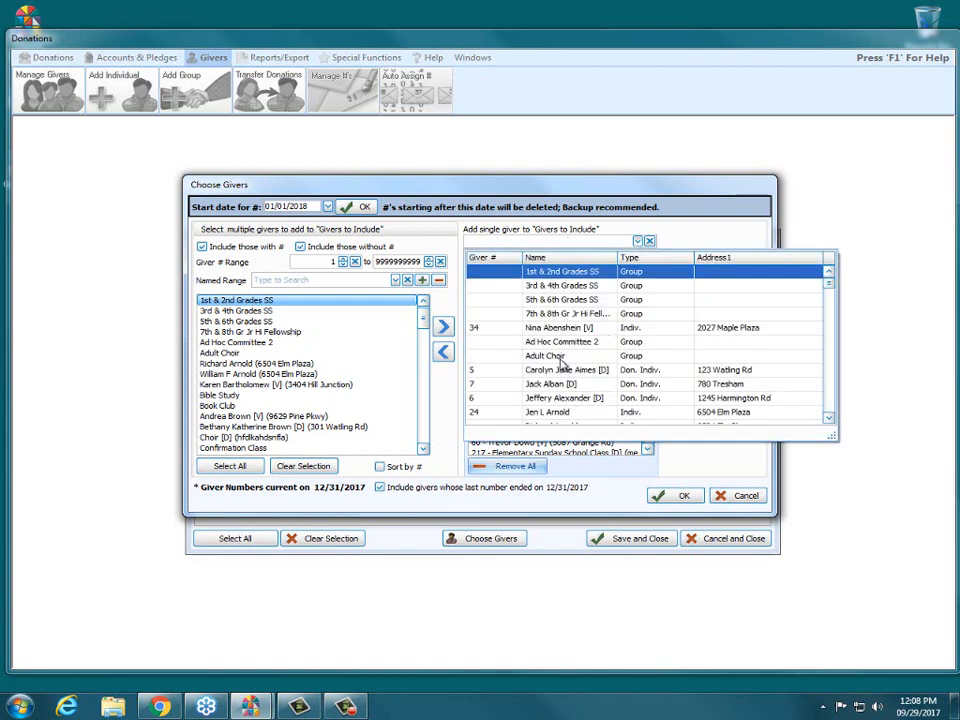
scroll(561, 362, "down", 3)
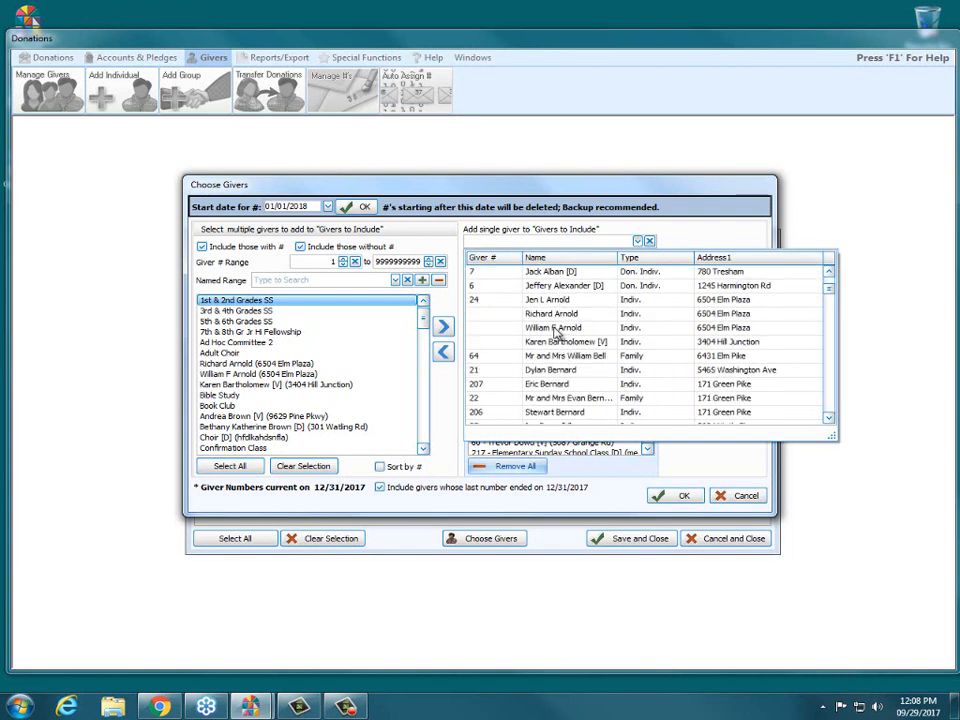
left_click(555, 328)
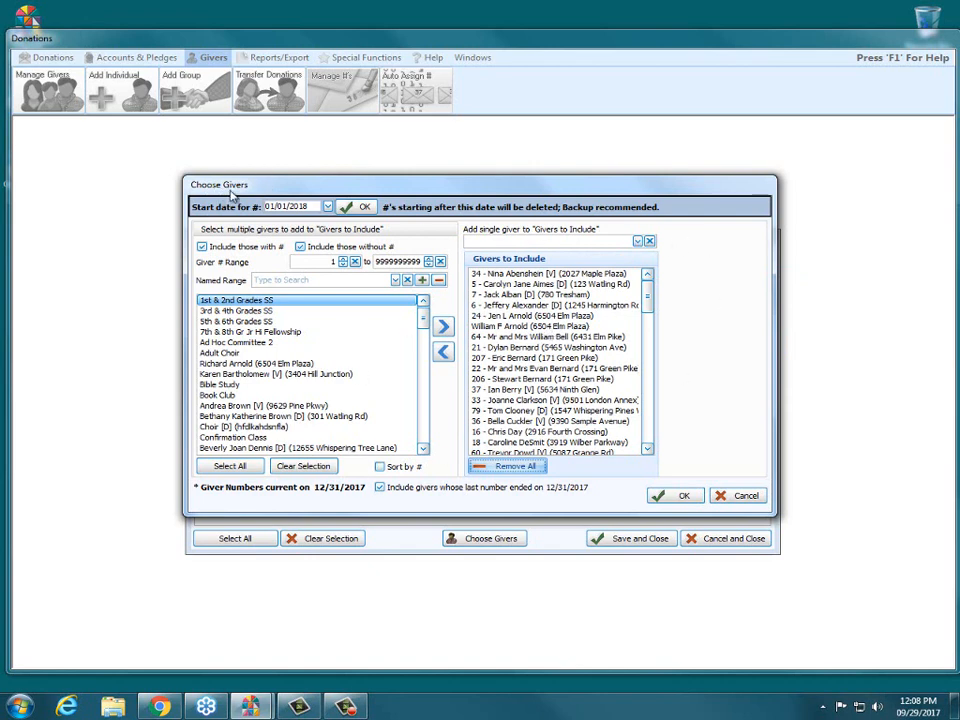
left_click(674, 496)
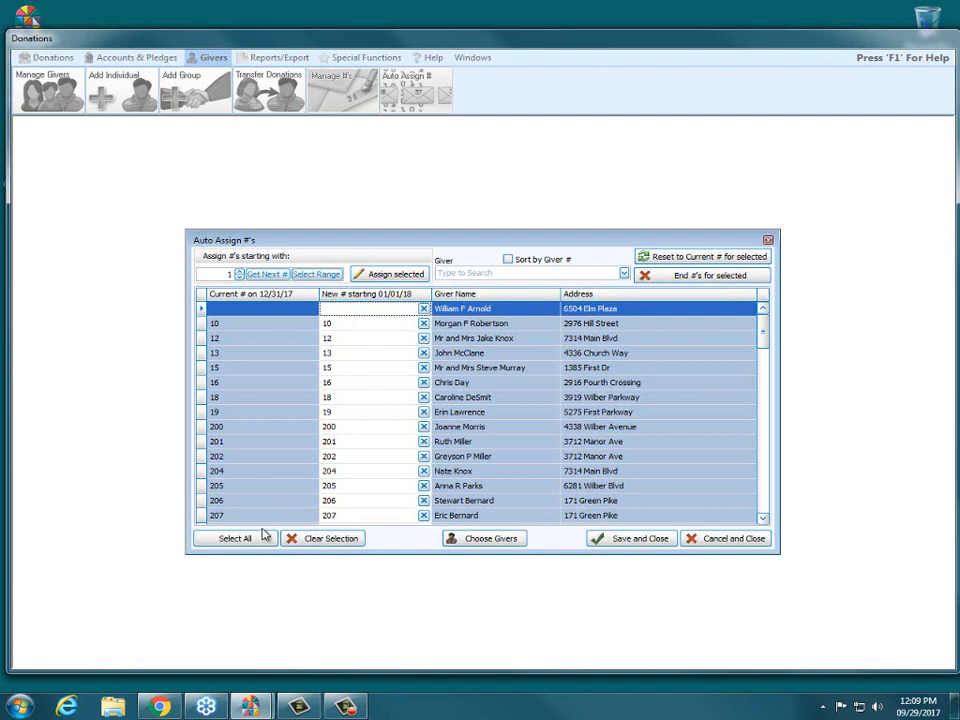
Select all givers, end their numbers so the new numbers starting 01/01/18 are blank, and clear the selection
left_click(233, 538)
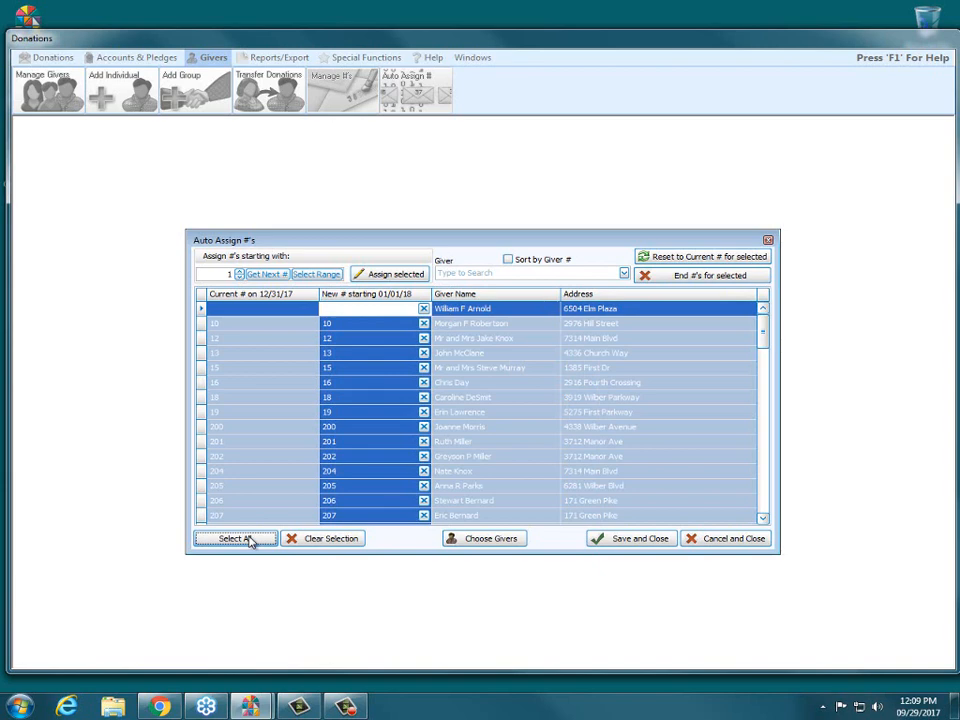
left_click(354, 541)
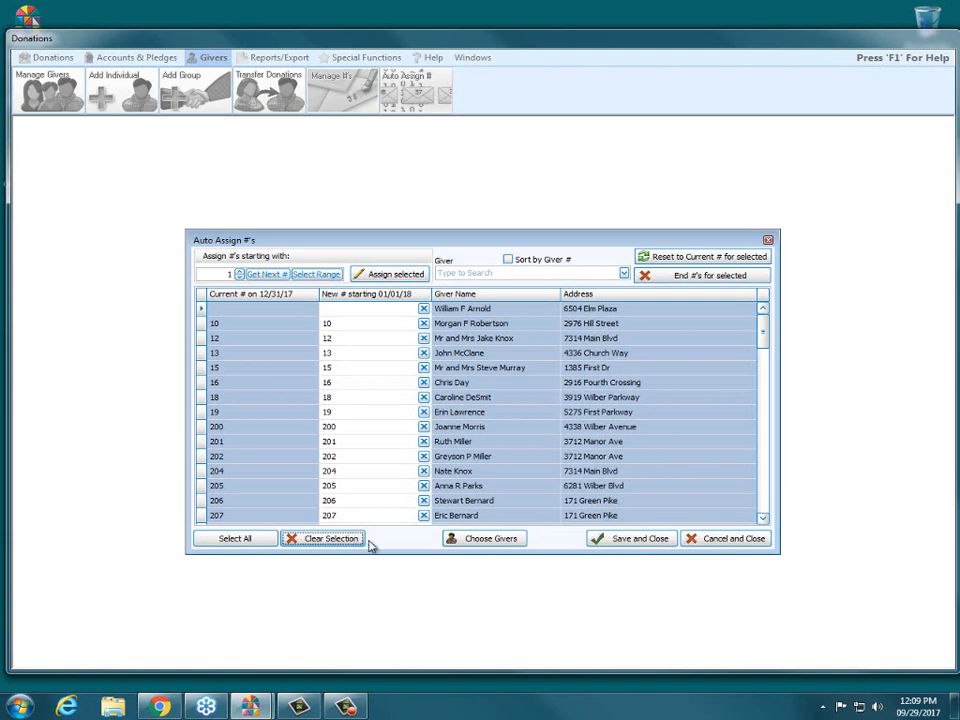
left_click(234, 539)
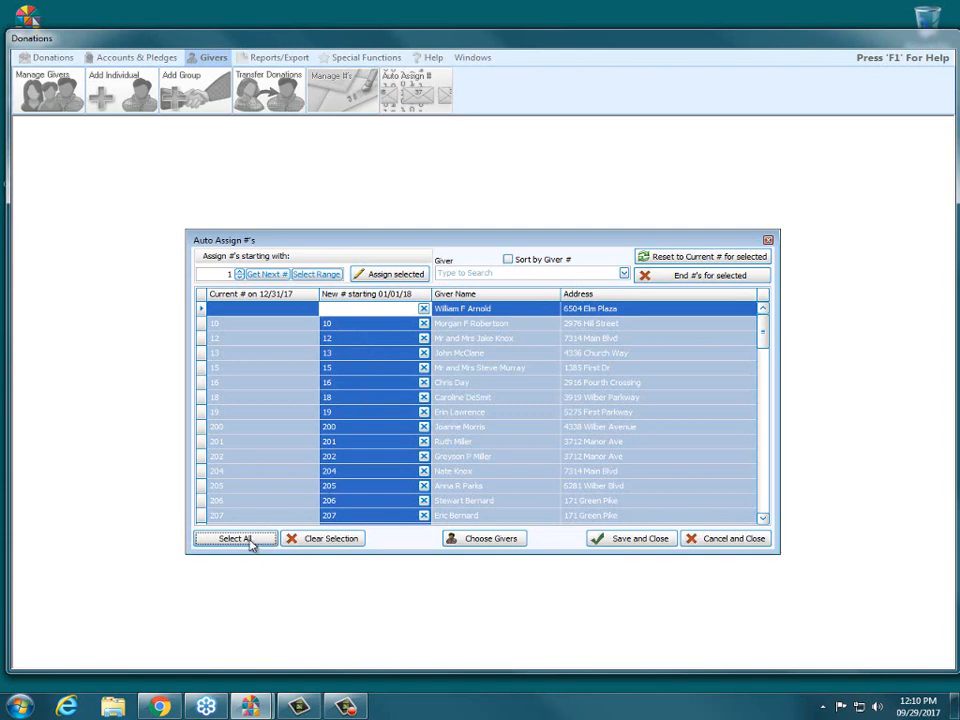
left_click(712, 278)
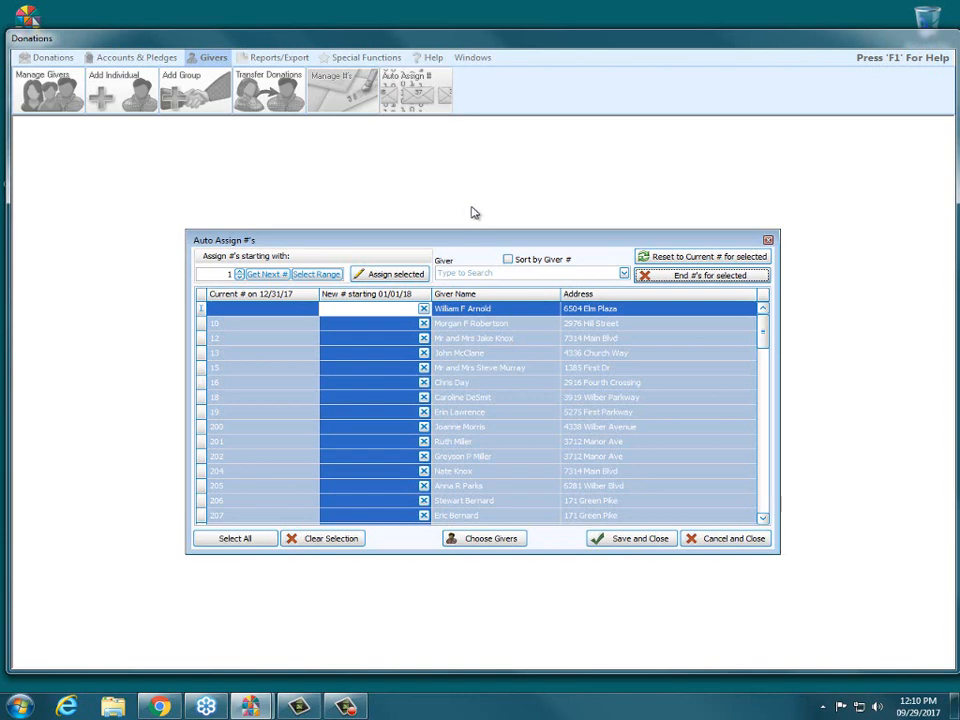
left_click(357, 540)
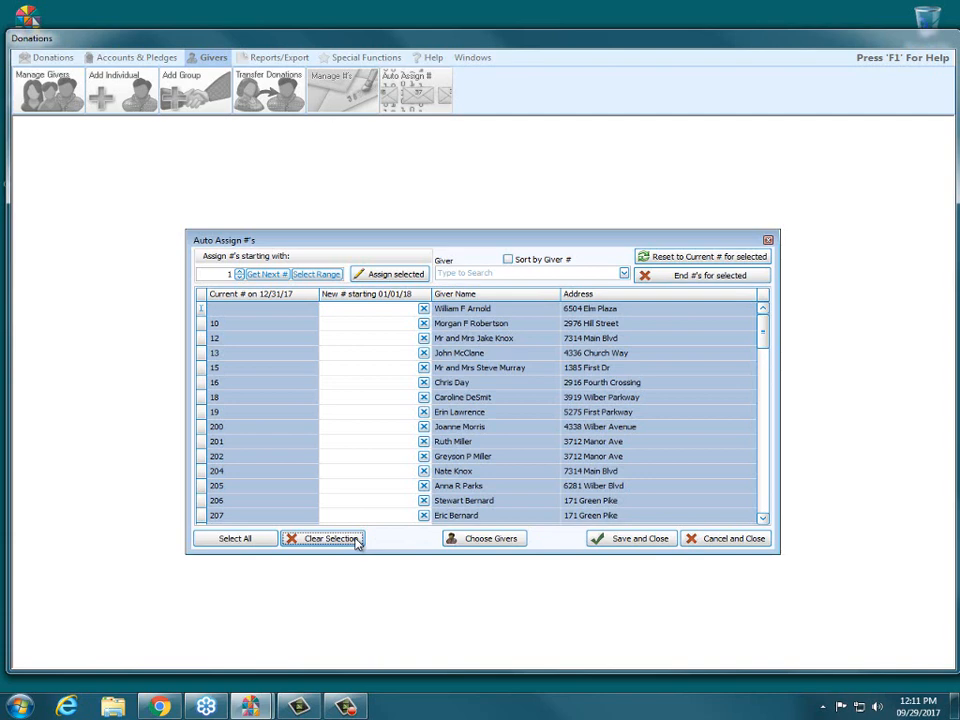
Sort the list by giver name and assign all givers sequential new numbers starting with 1
left_click(532, 298)
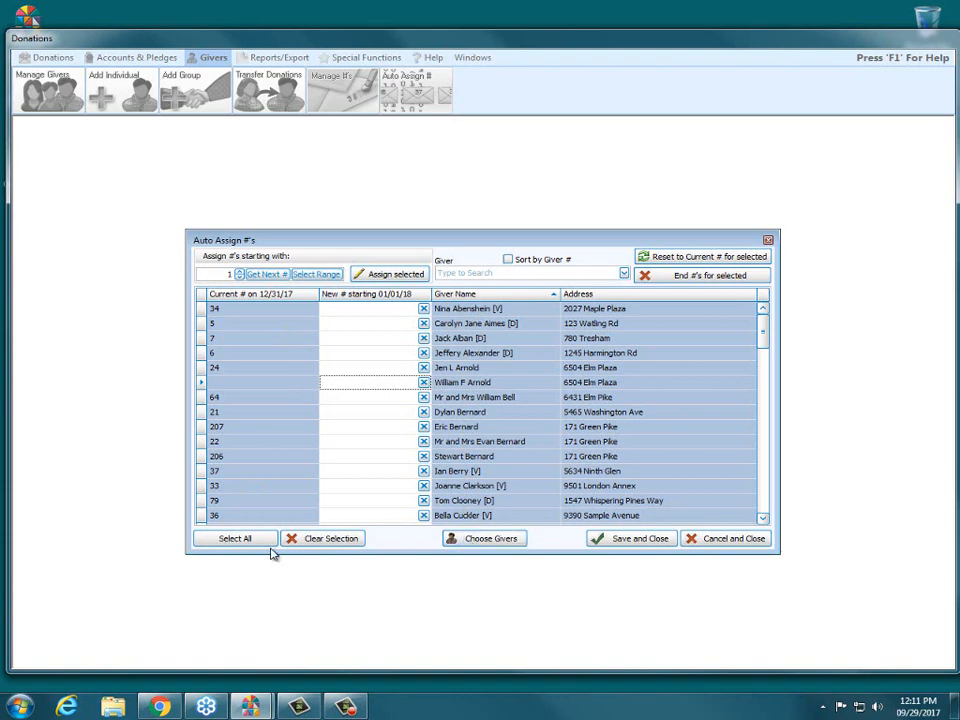
left_click(240, 539)
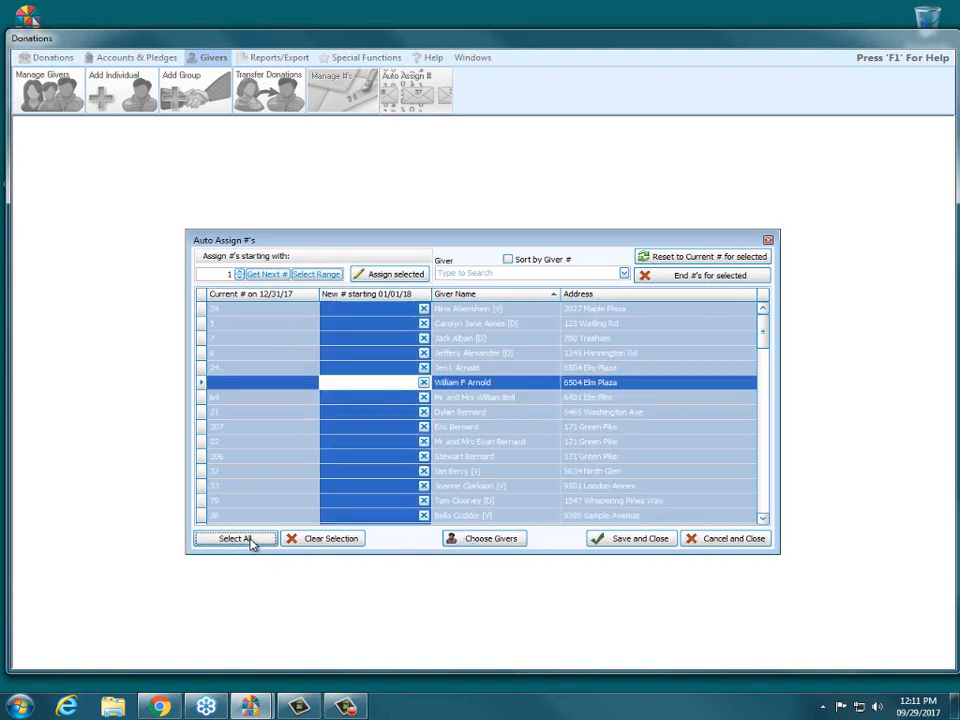
left_click(388, 275)
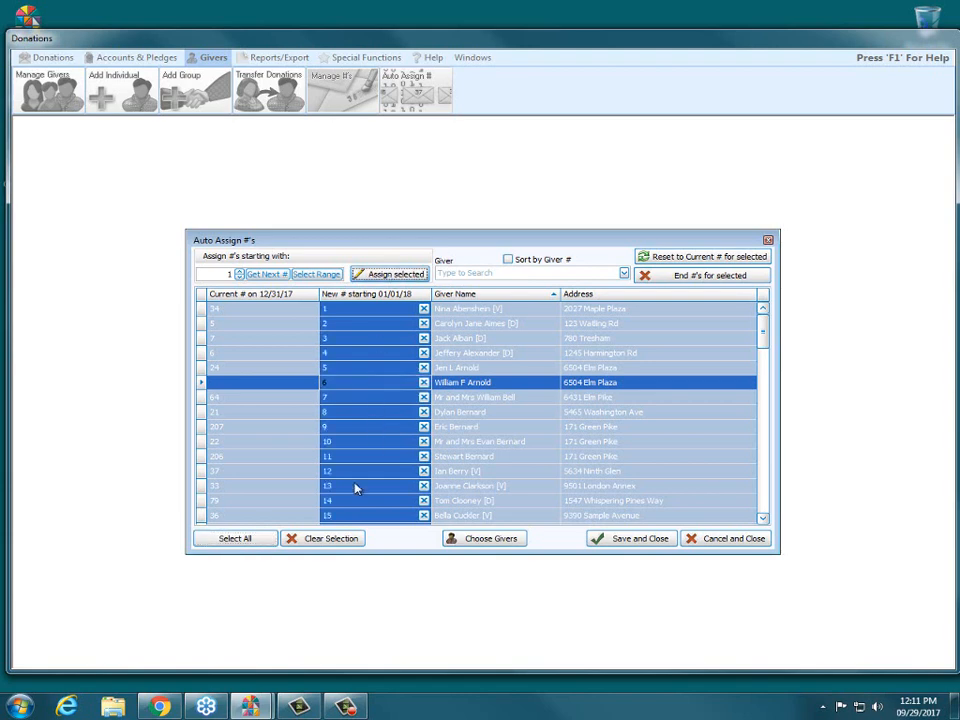
left_click(355, 539)
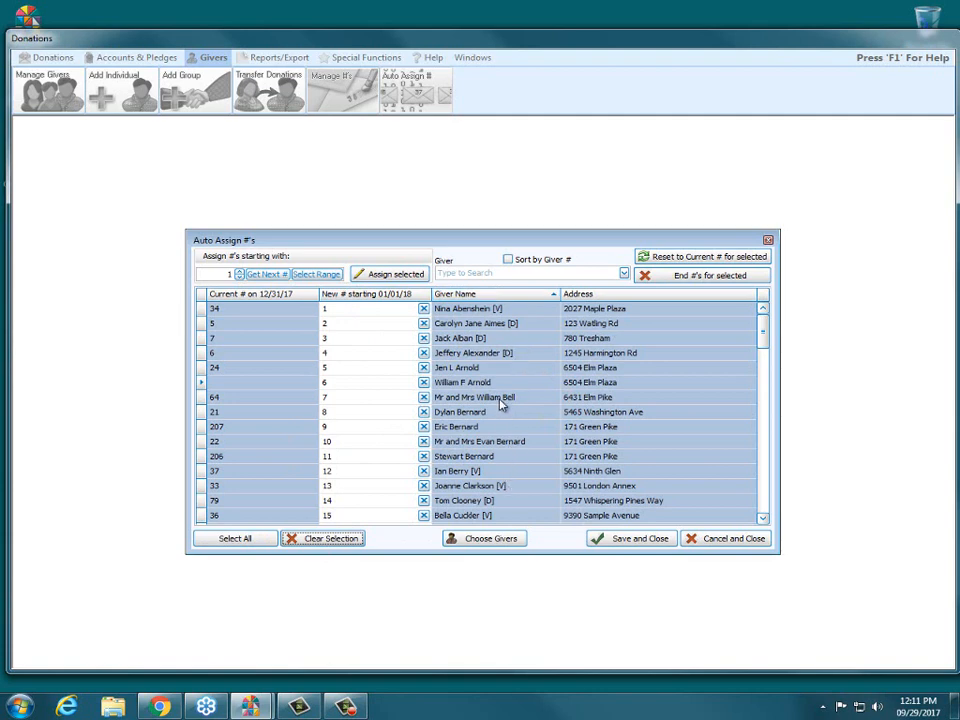
Reset the new numbers of all listed givers to their current numbers and clear the selection
left_click(708, 259)
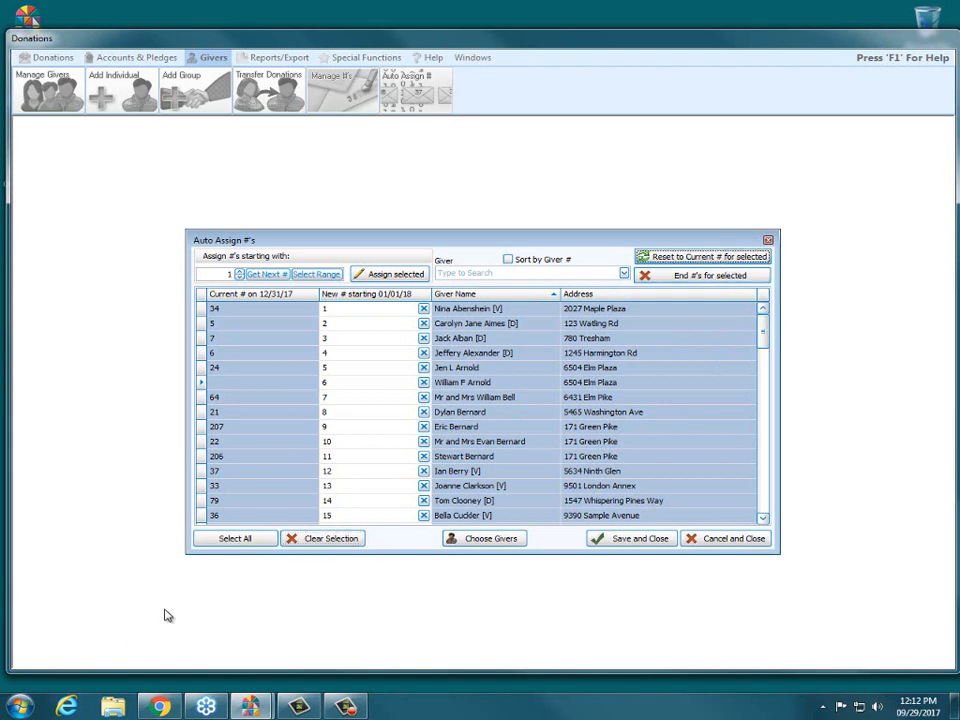
left_click(234, 539)
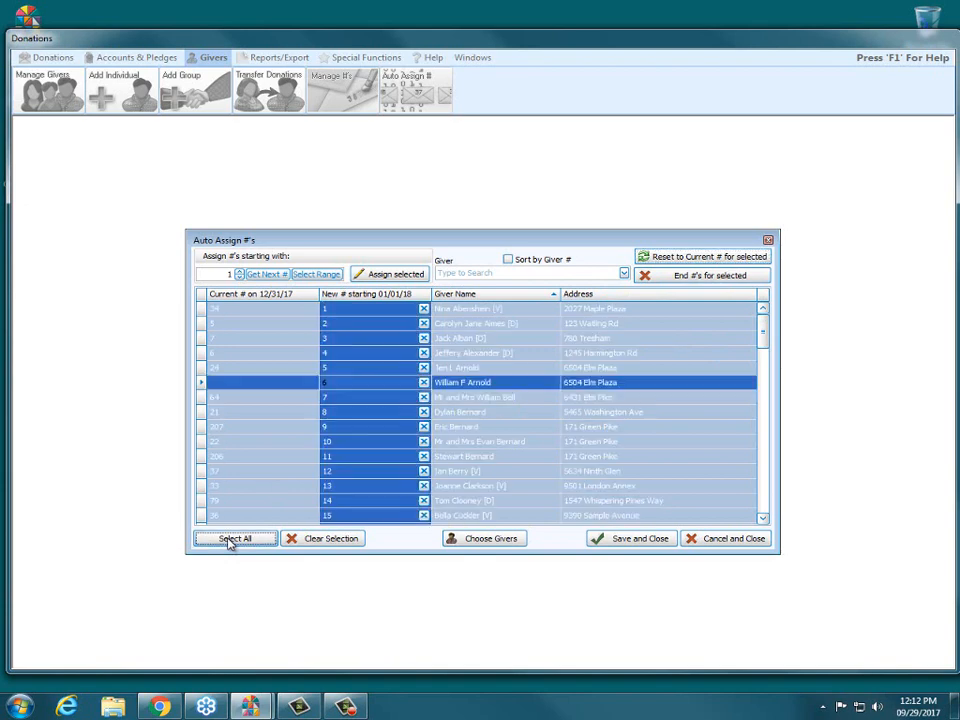
left_click(697, 261)
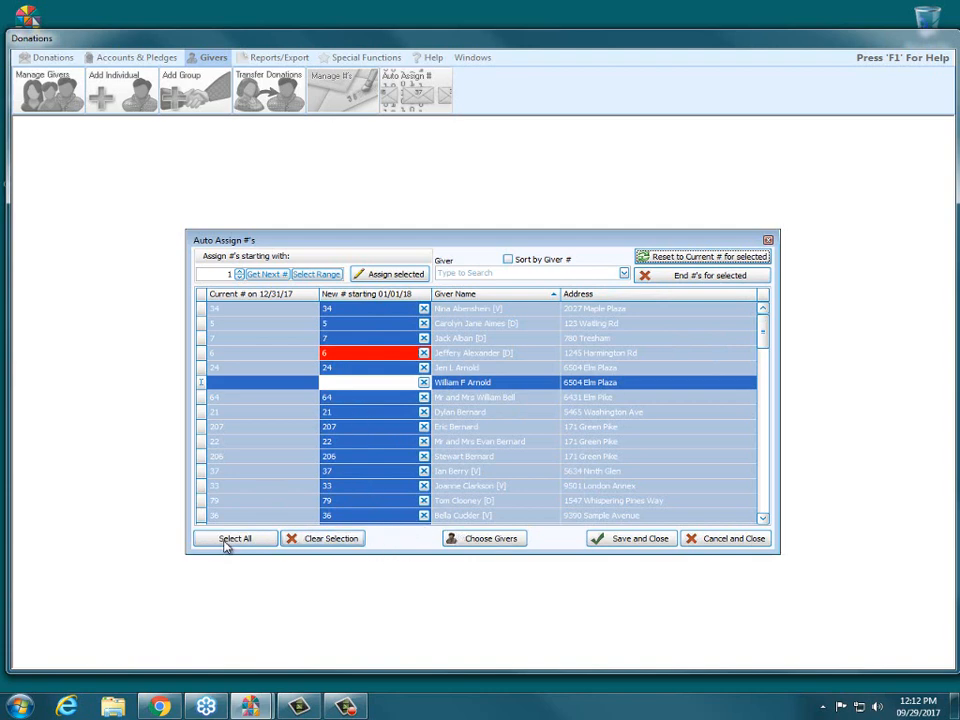
left_click(292, 542)
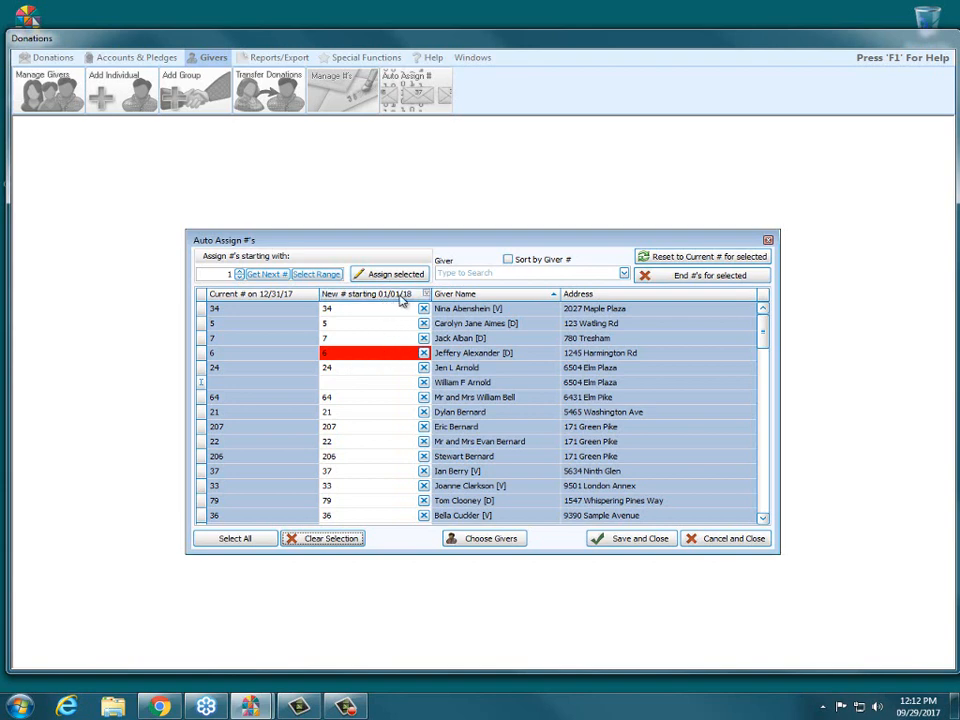
Replace the new number highlighted in red with the first available number, 1, and load the next highest number as the starting number
left_click(423, 353)
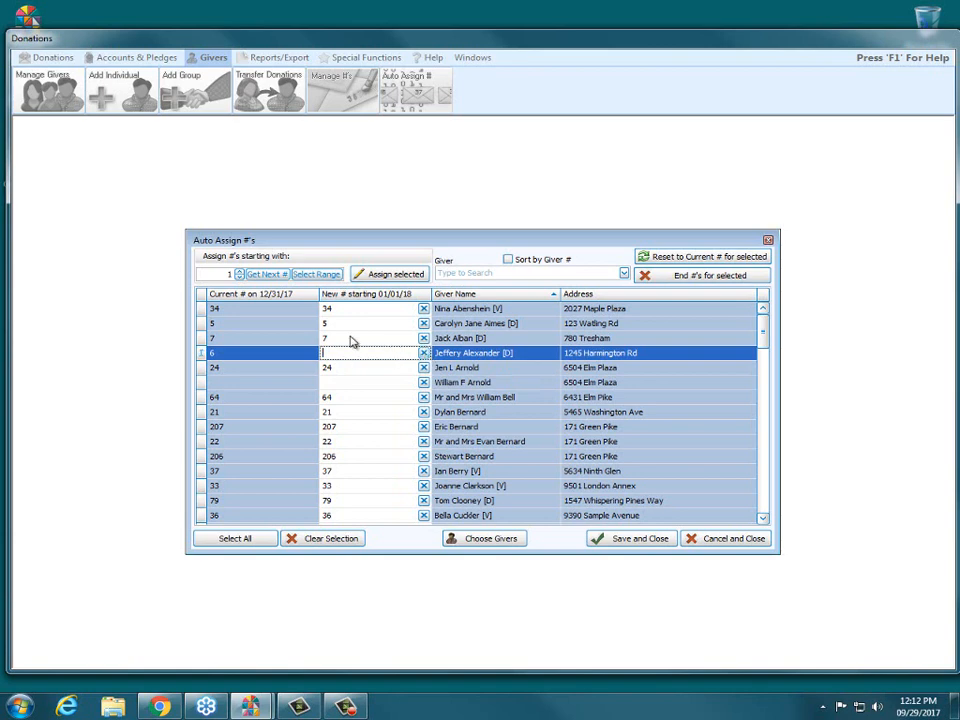
left_click(266, 274)
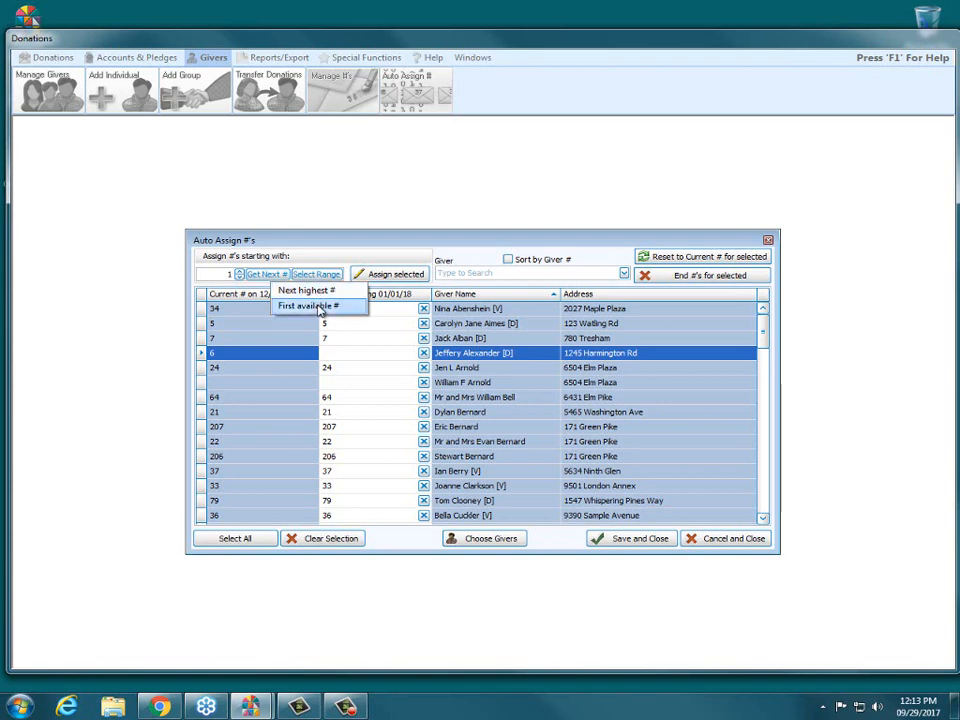
left_click(320, 306)
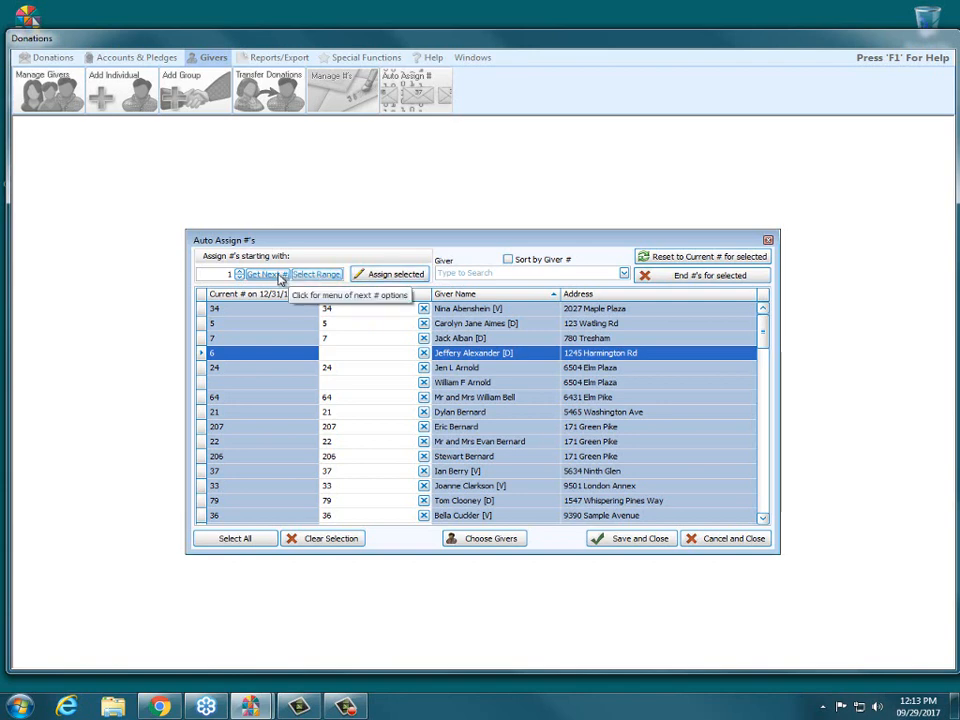
left_click(396, 274)
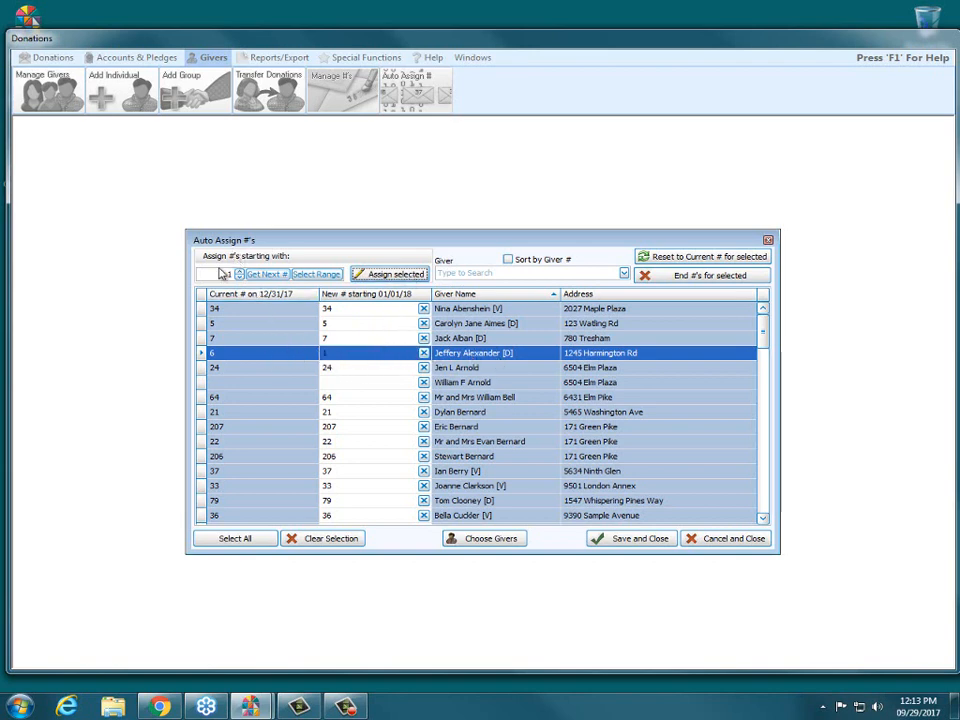
left_click(268, 276)
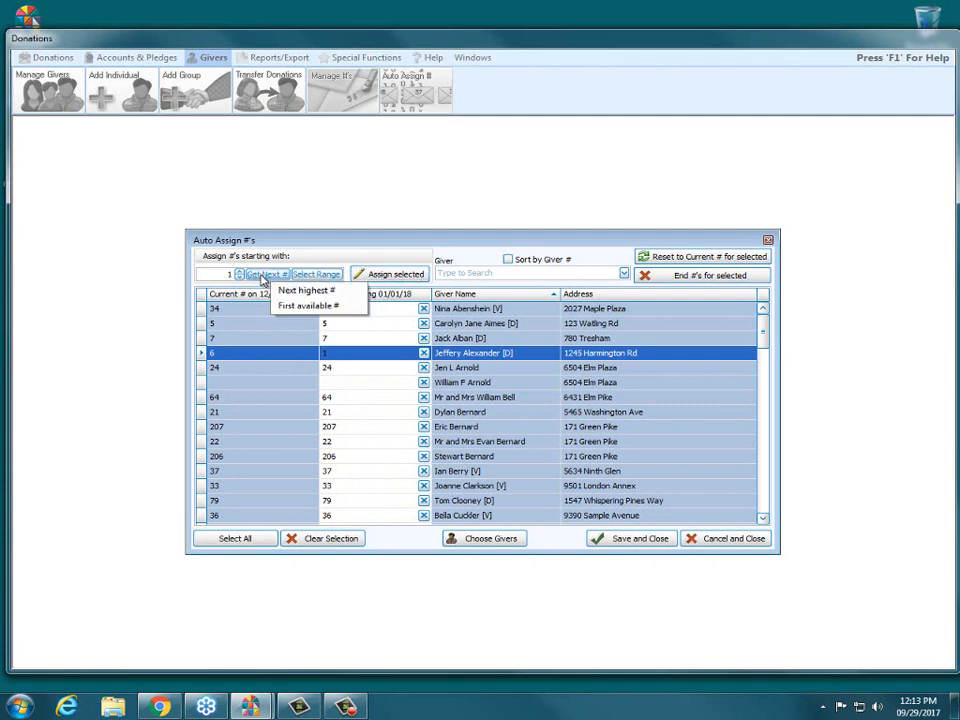
left_click(349, 291)
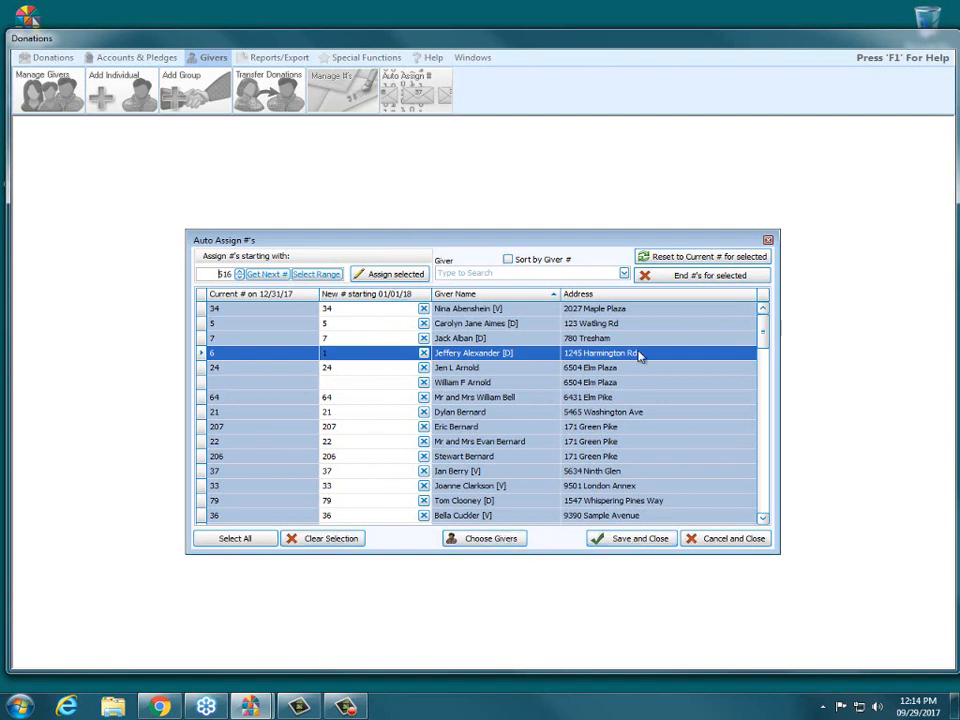
Save the giver number changes and restart choosing givers with start date 01/01/2018, accepting deletion of numbers that start after it
left_click(490, 540)
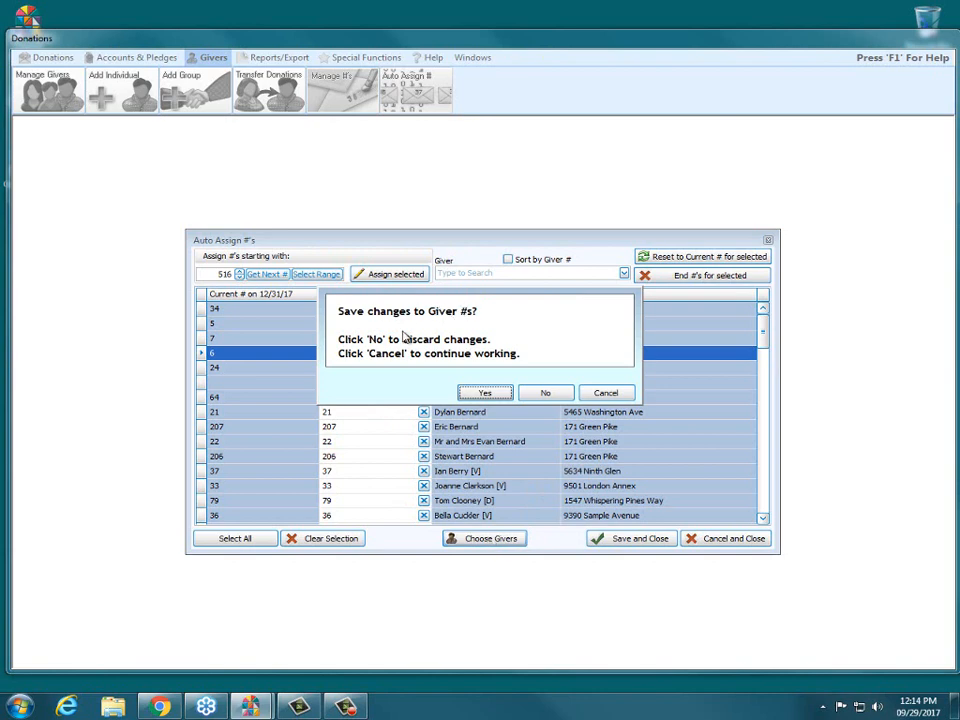
left_click(475, 397)
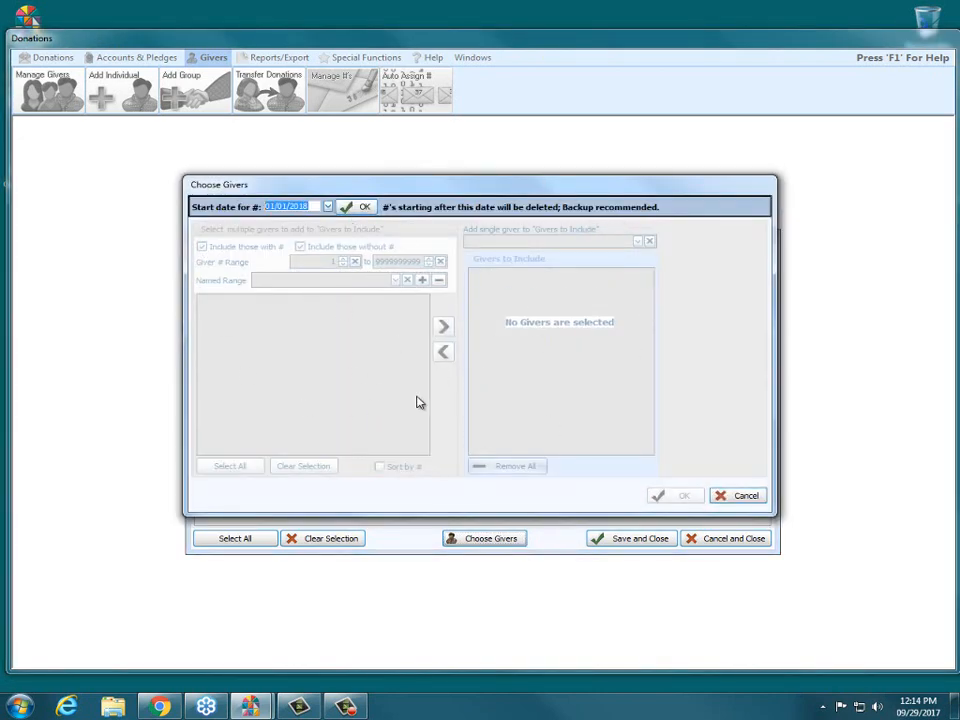
left_click(315, 206)
left_click(360, 209)
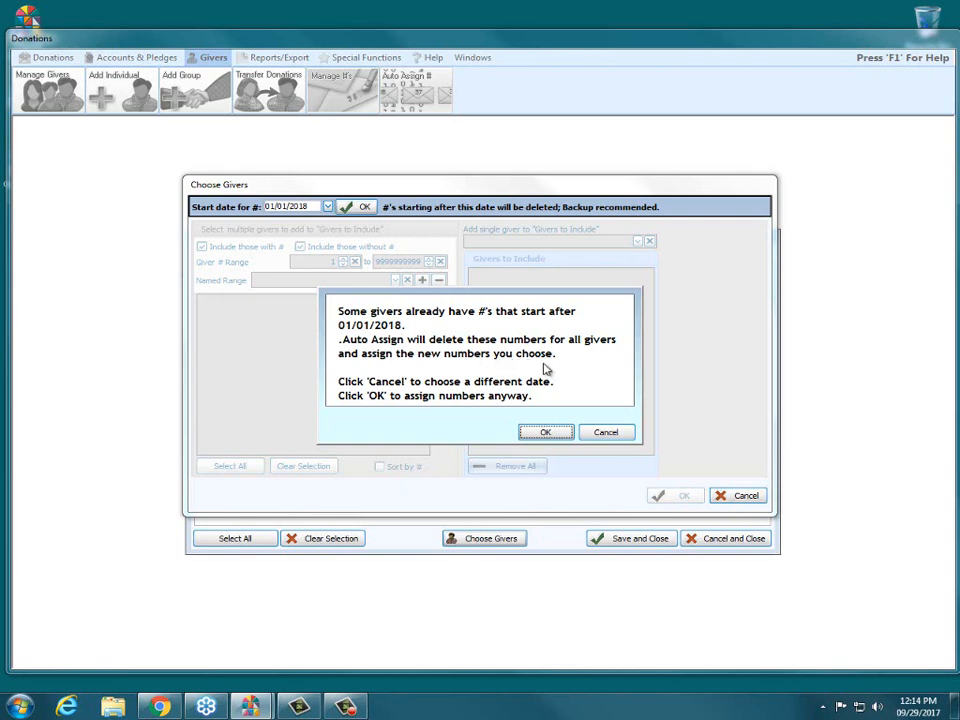
left_click(550, 435)
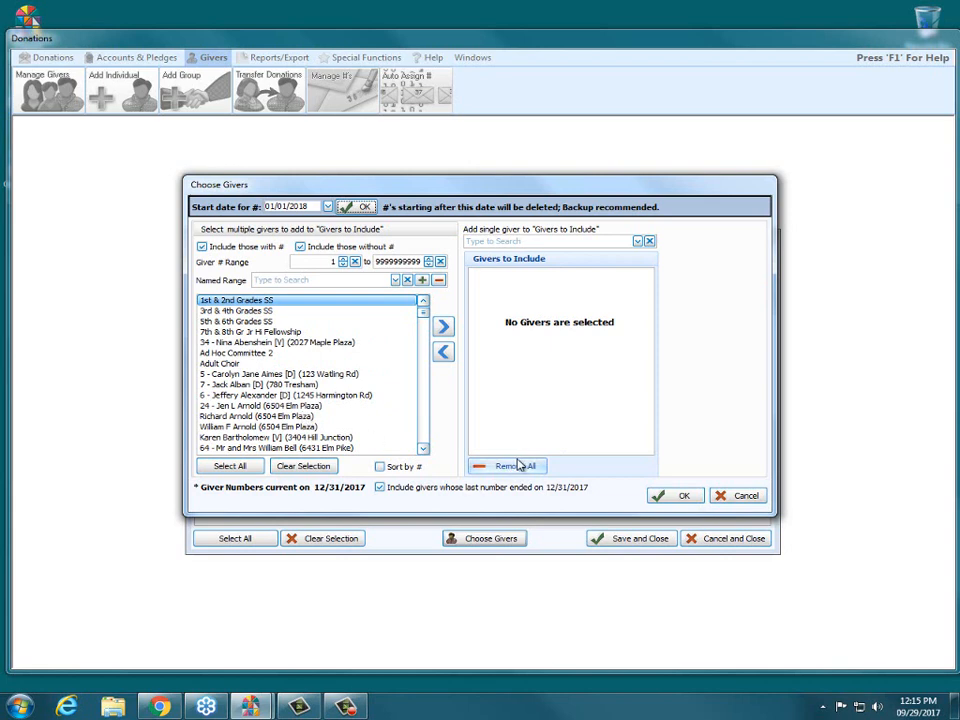
List only givers without a number and add the first three individuals to Givers to Include, one at a time
left_click(280, 246)
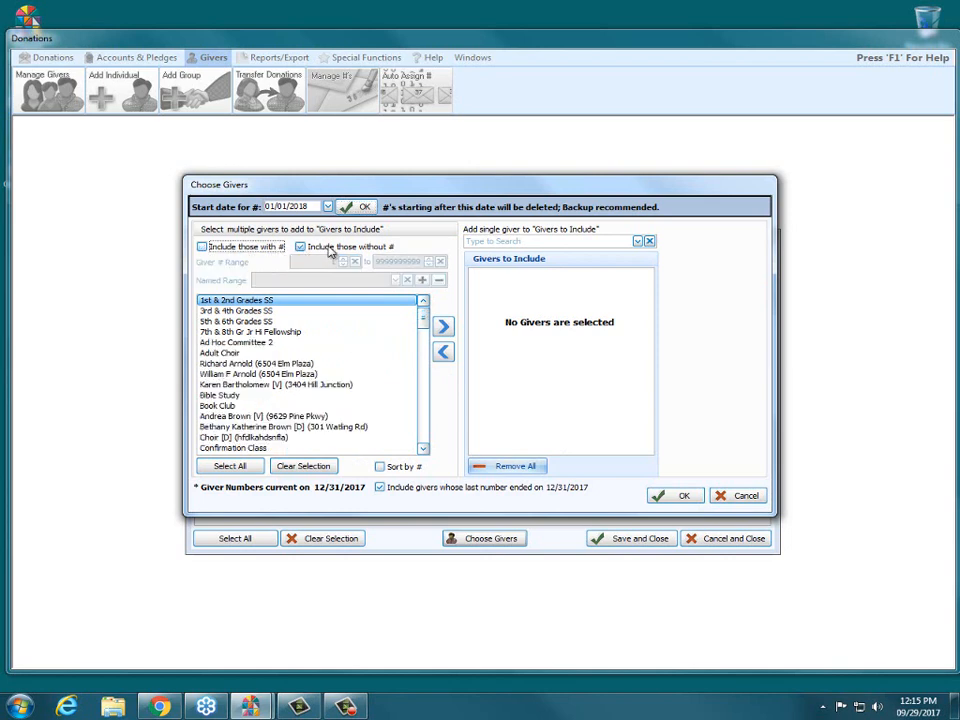
left_click(272, 364)
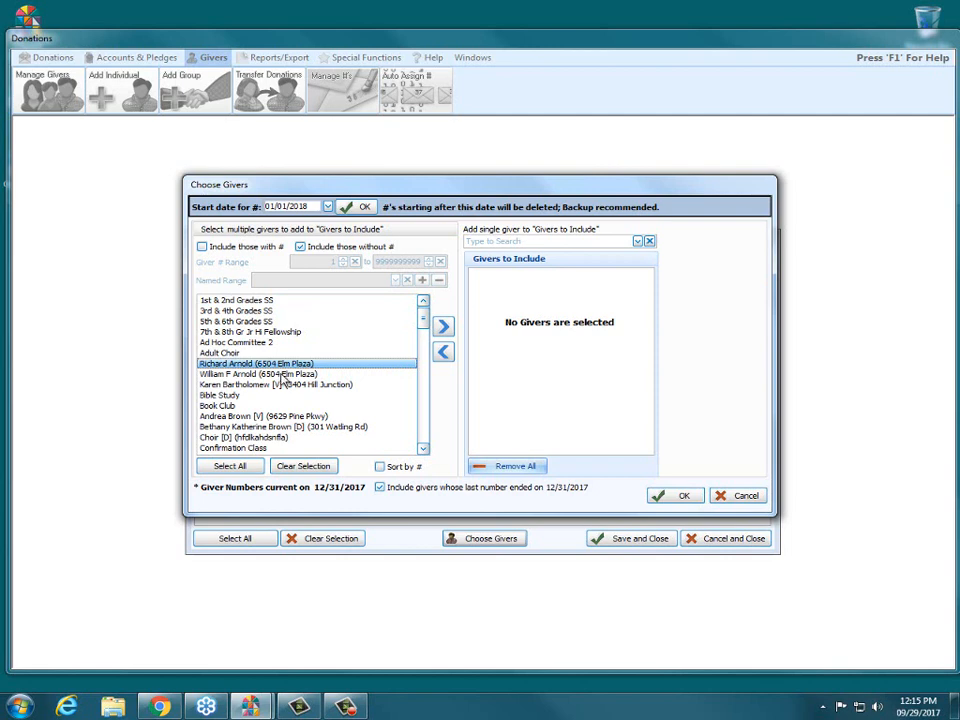
left_click(443, 327)
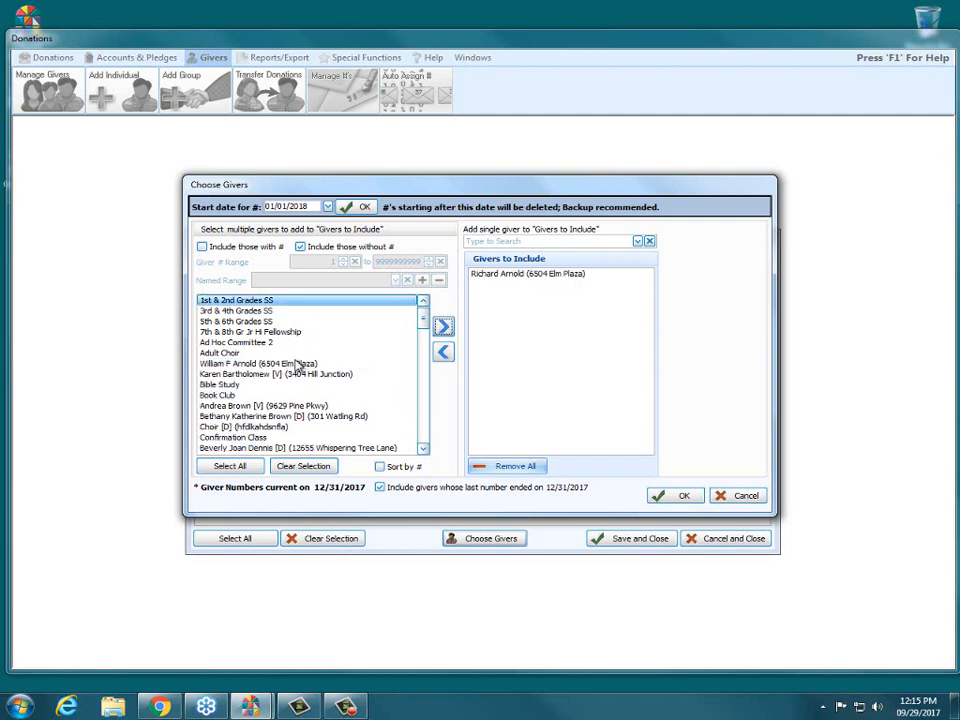
left_click(334, 362)
left_click(443, 328)
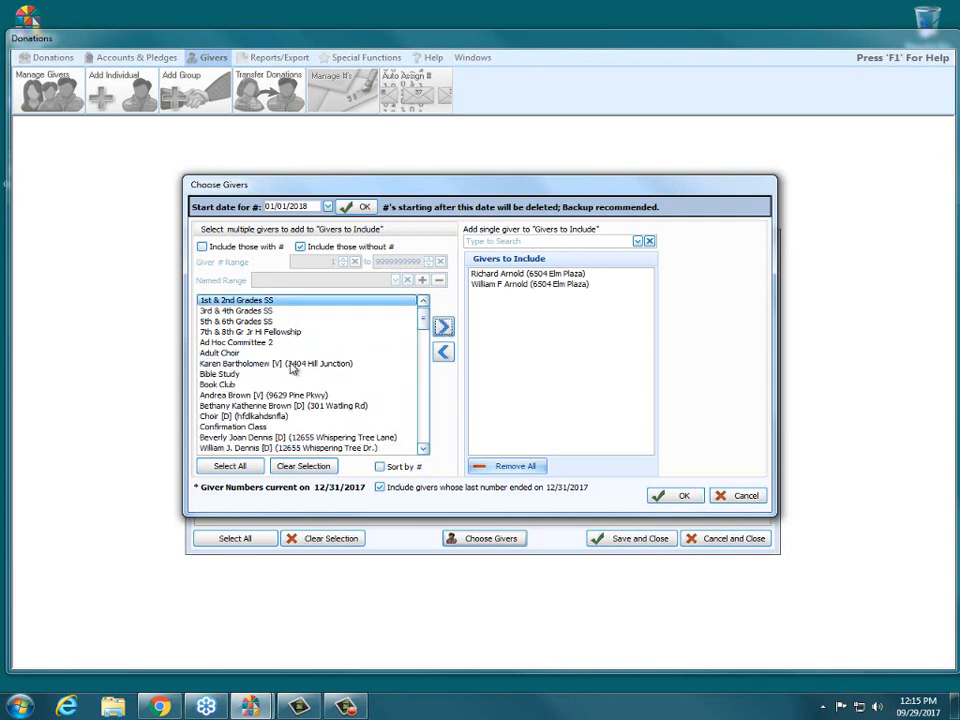
left_click(298, 364)
left_click(443, 327)
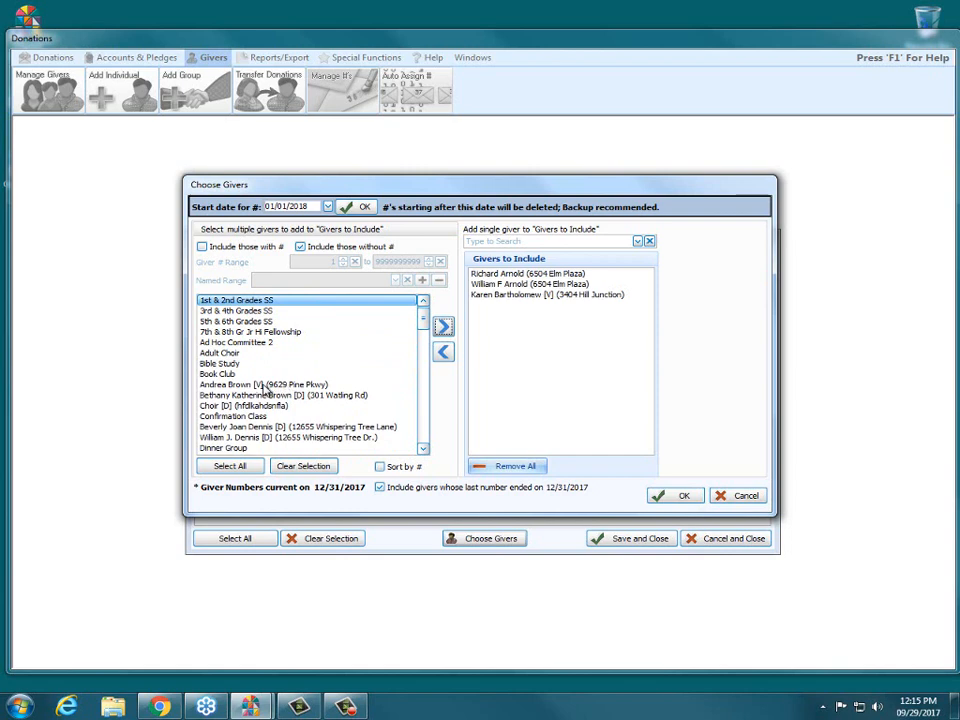
Add the four individuals listed between Book Club and Dinner Group to Givers to Include together, leaving out Choir and Confirmation Class
left_click(263, 385)
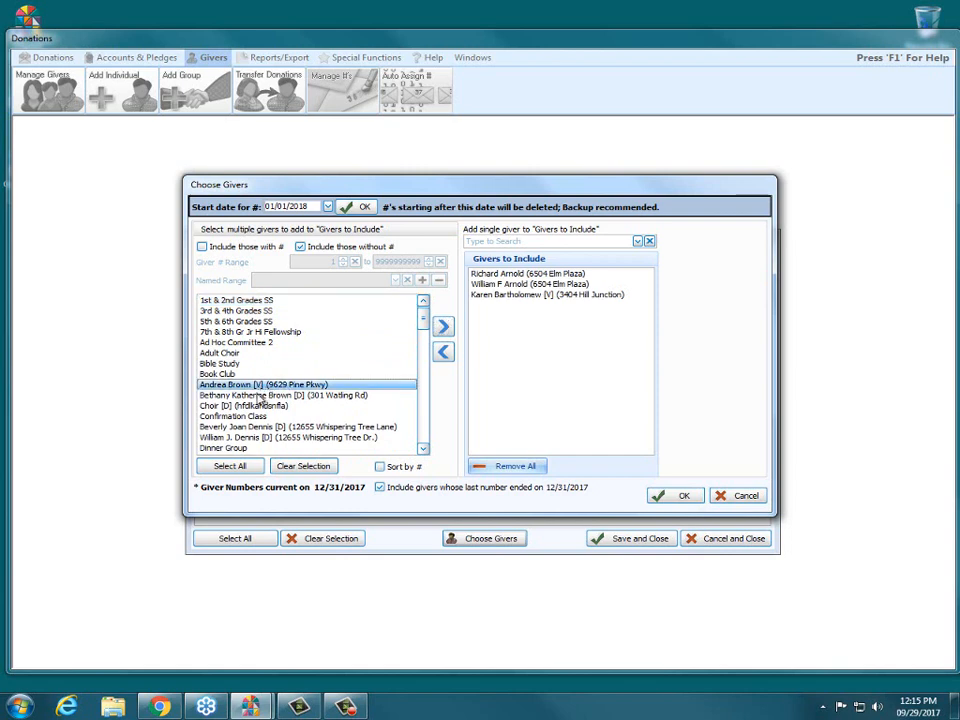
left_click(260, 396, "ctrl")
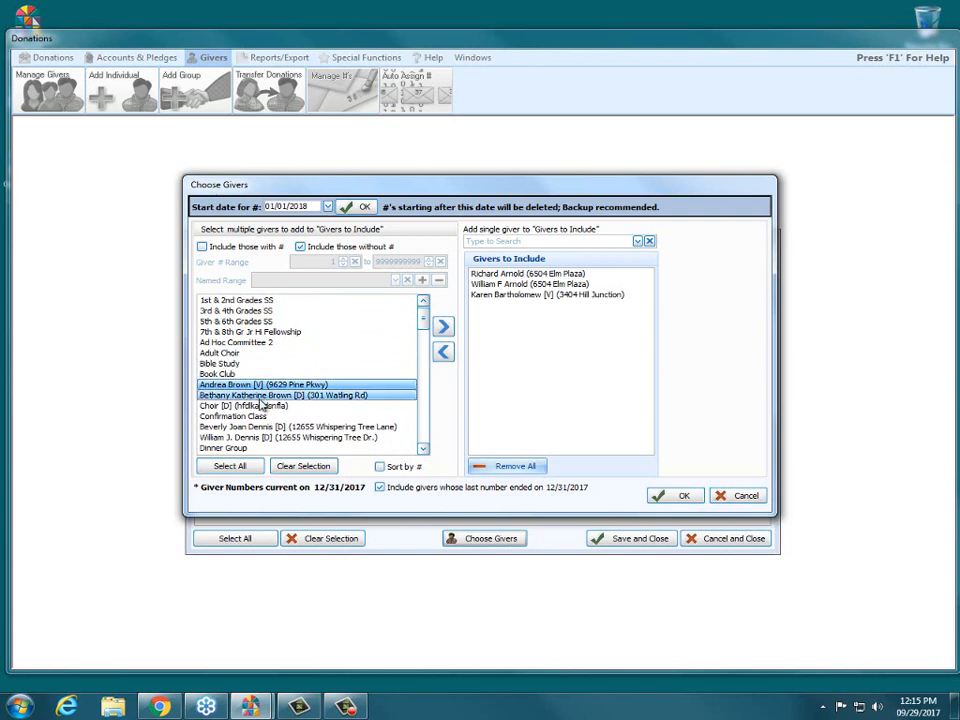
left_click(300, 427, "ctrl")
left_click(285, 438, "ctrl")
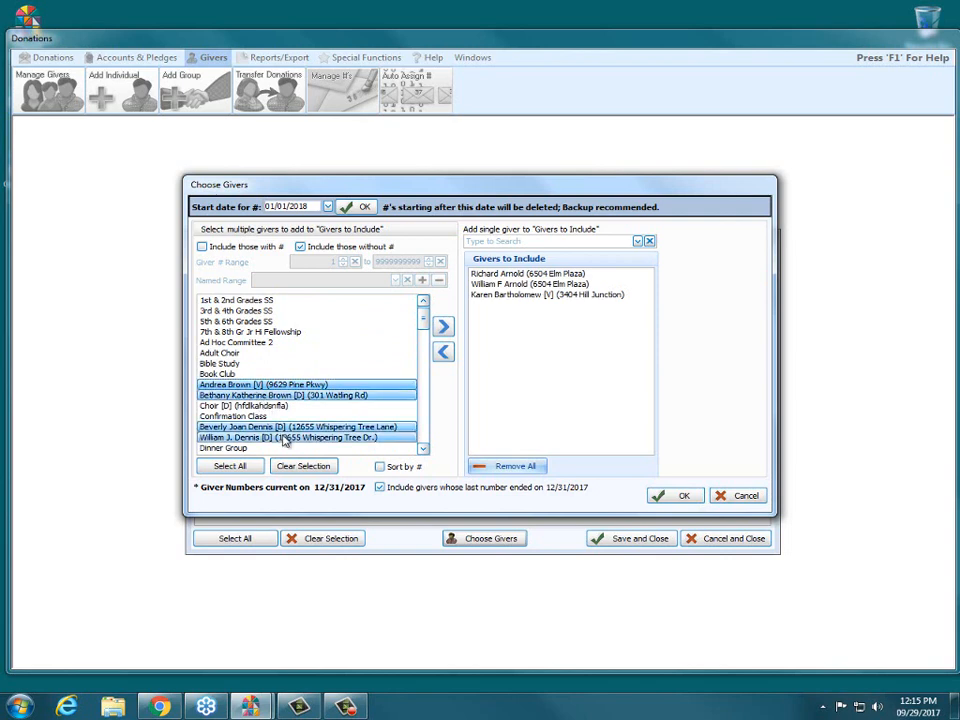
left_click(438, 324)
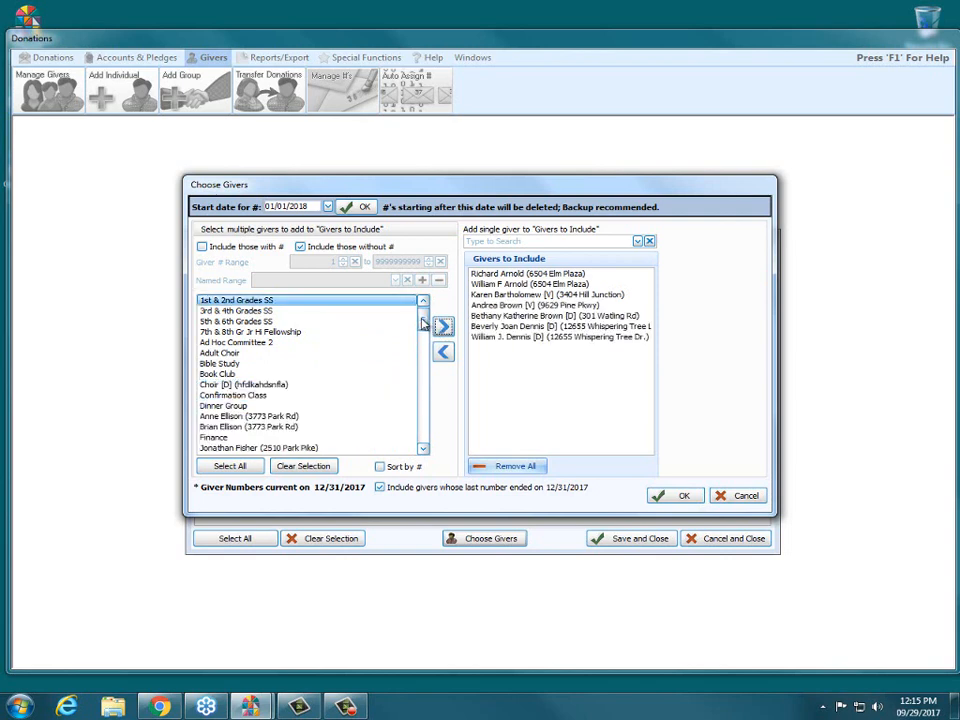
Add the whole block of givers between Finance and Hand Bells to Givers to Include and accept the chosen givers
left_click_drag(424, 322, 424, 336)
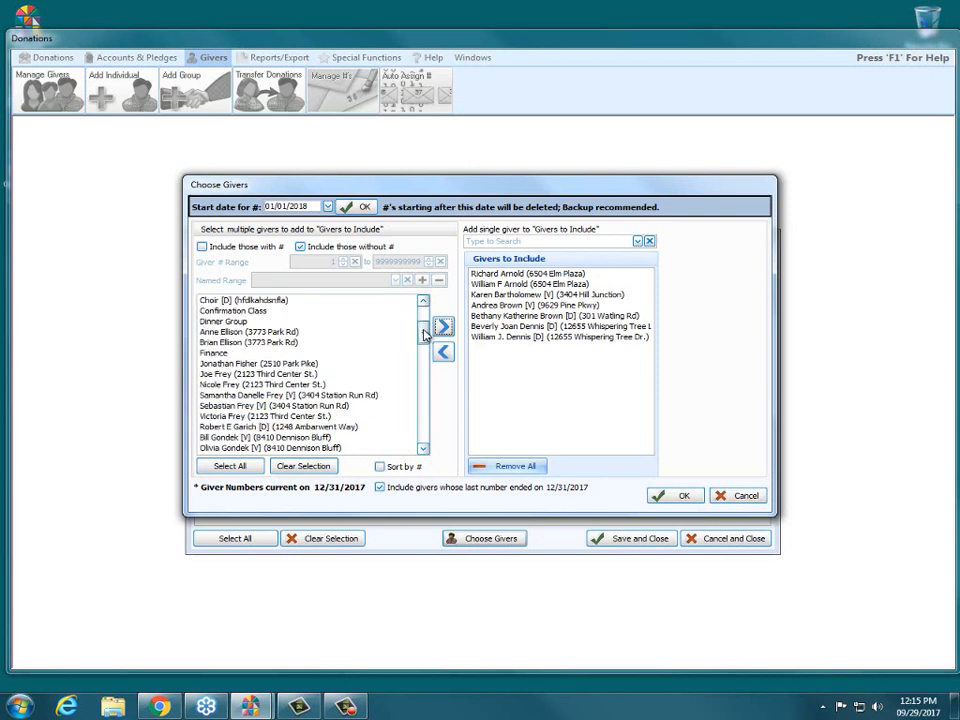
left_click(258, 366)
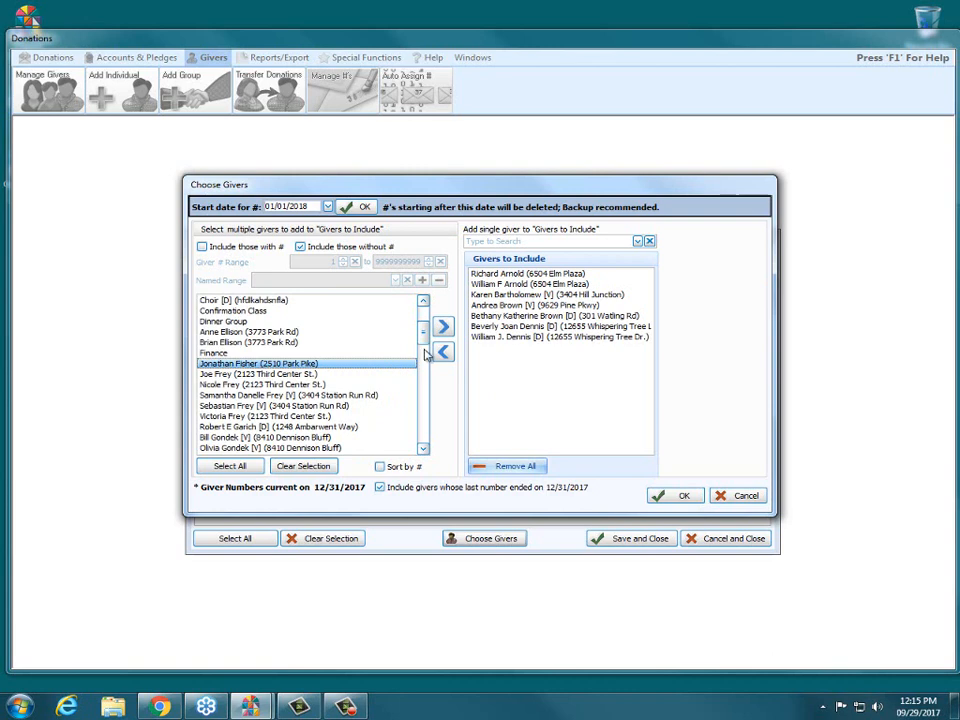
left_click_drag(424, 337, 424, 345)
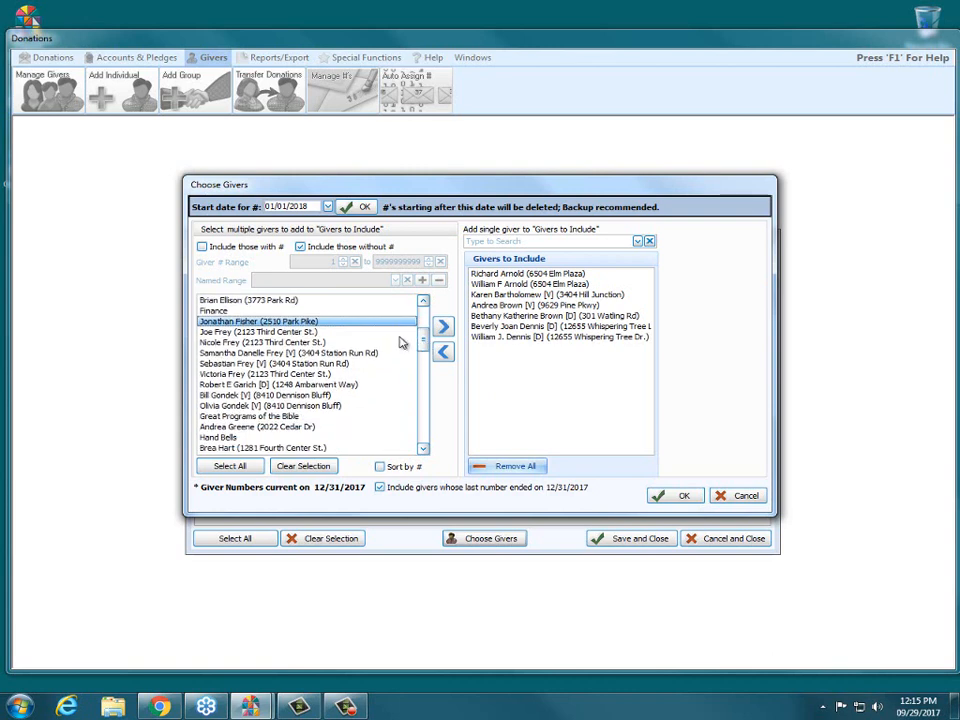
left_click(239, 427, "shift")
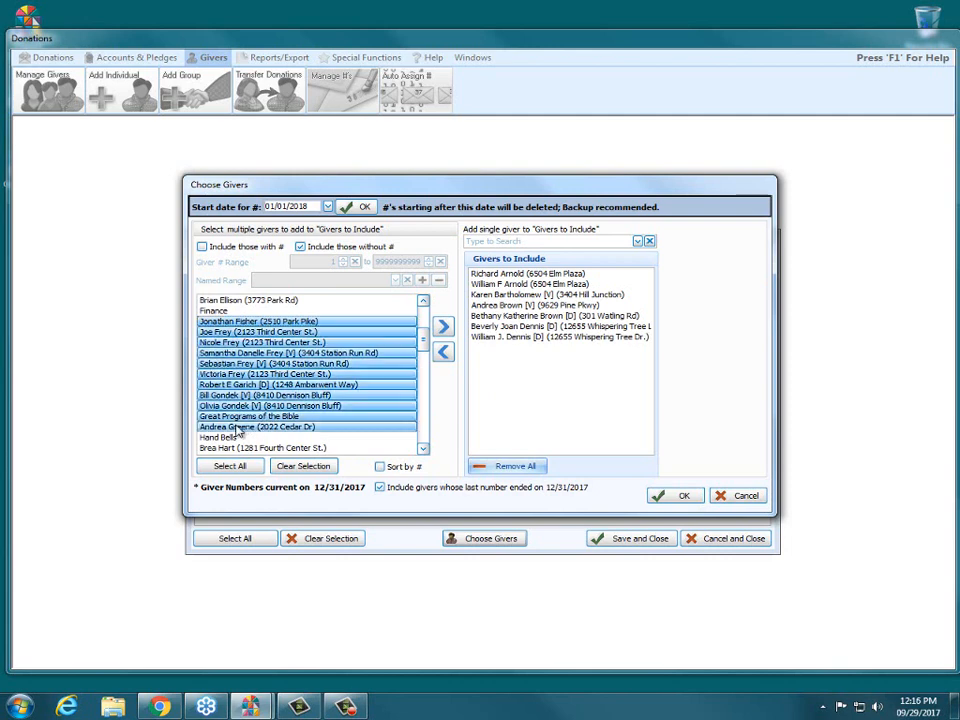
left_click(443, 328)
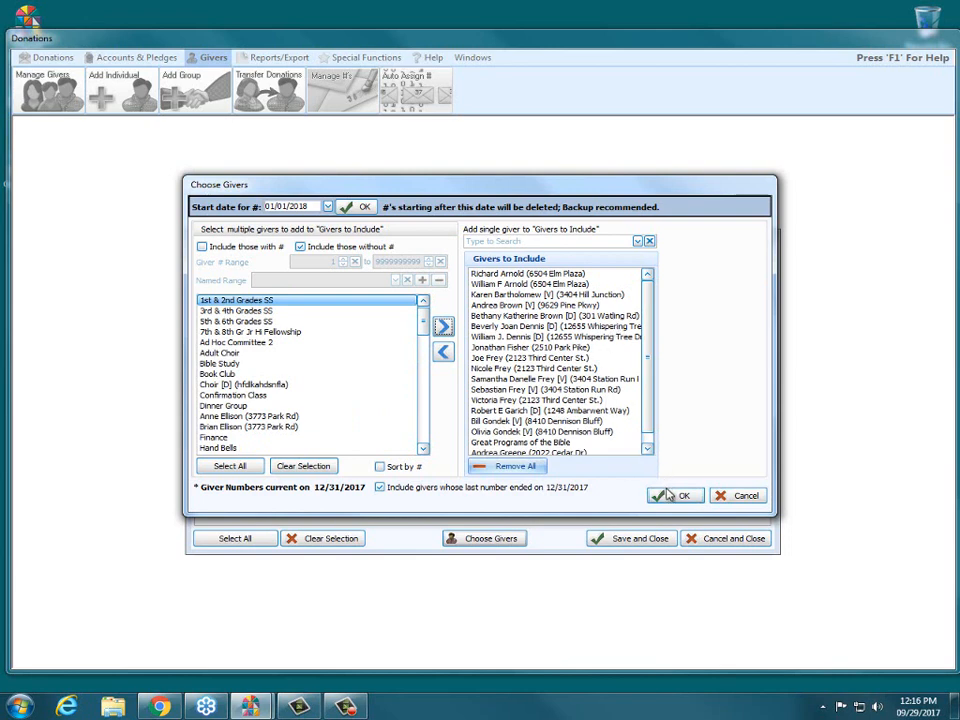
left_click(671, 496)
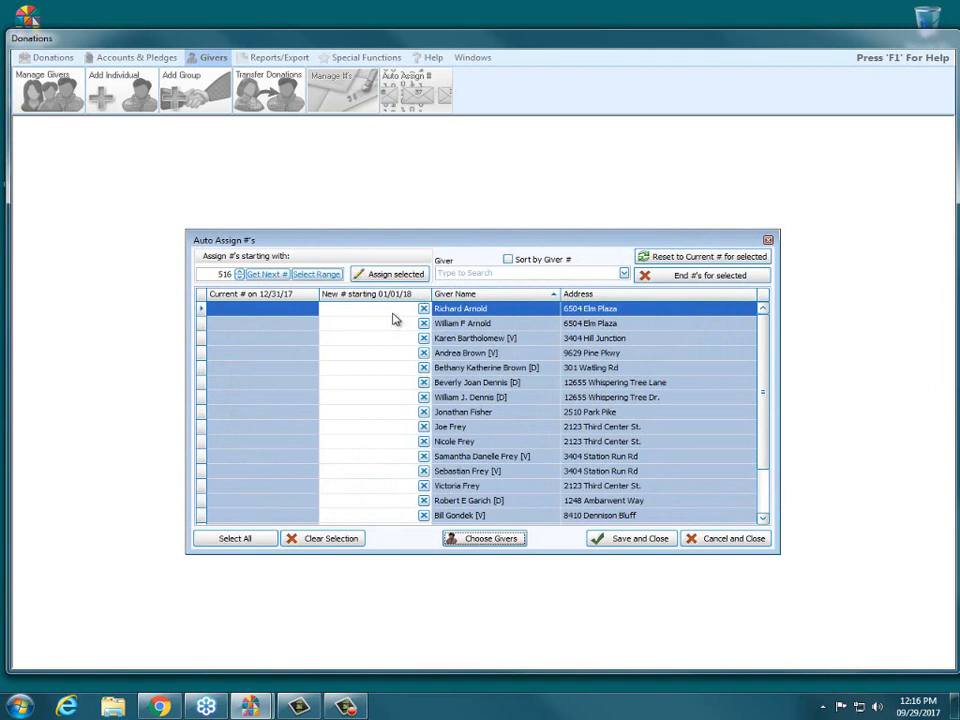
Assign the first available number, 1, to the first giver, and clear both new numbers highlighted in red
left_click(393, 310)
left_click(267, 275)
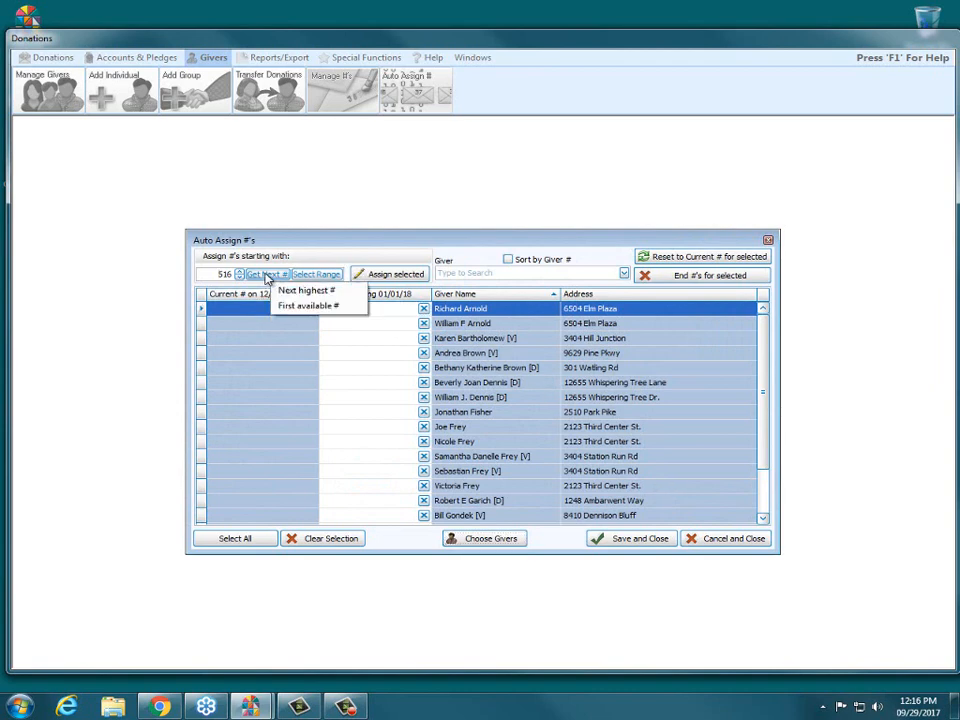
left_click(305, 307)
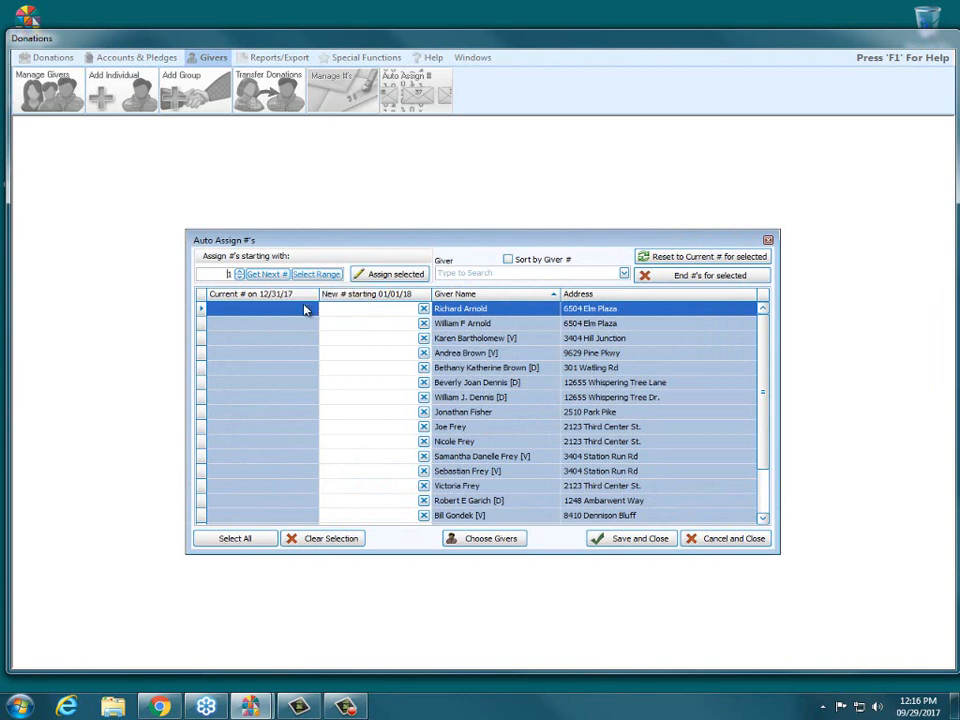
left_click(375, 275)
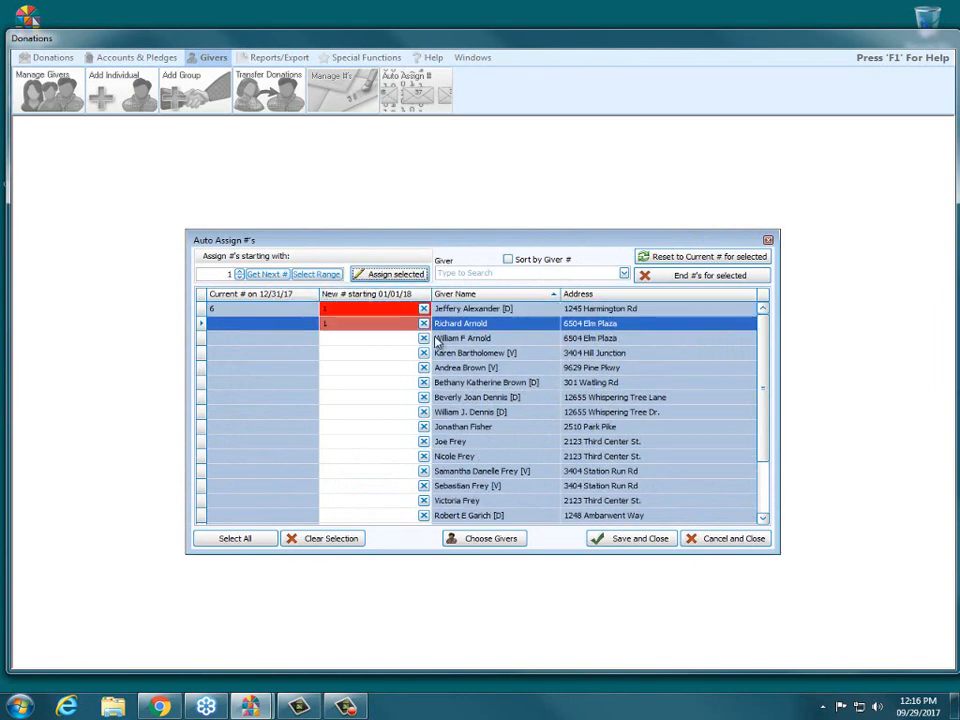
left_click(425, 311)
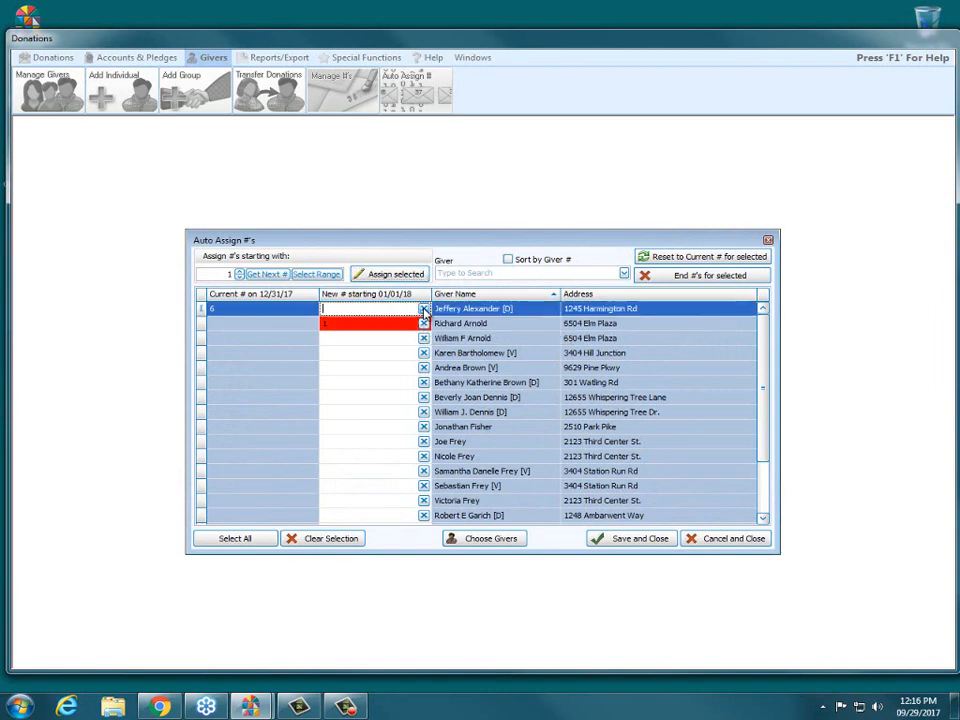
left_click(425, 325)
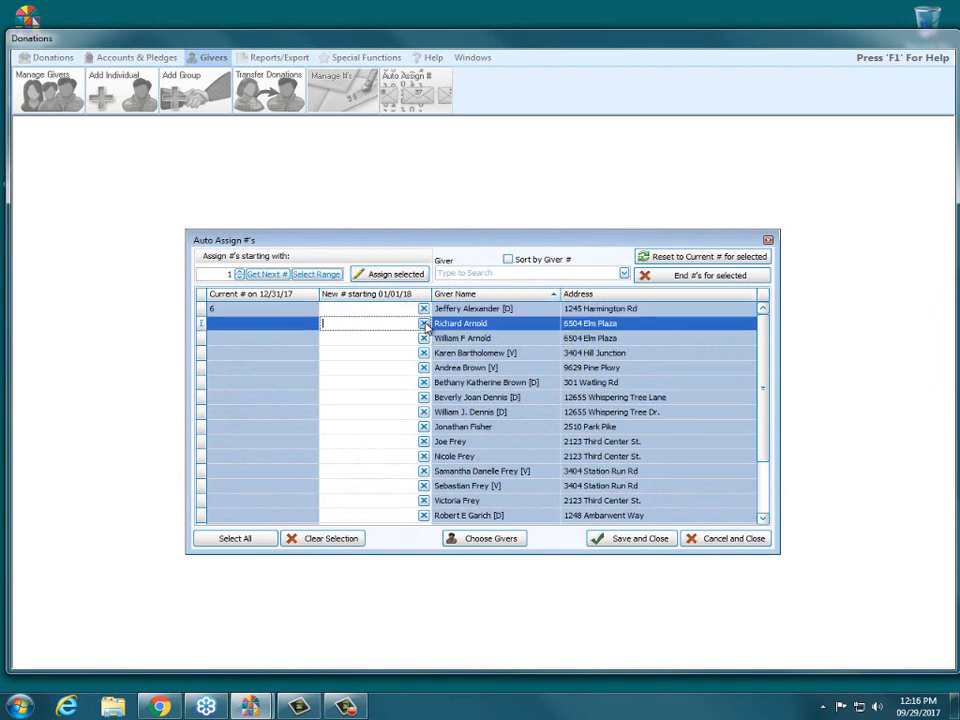
Discard the giver number changes and reopen Auto Assign with start date 01/01/2018, accepting deletion of numbers that start after it
left_click(768, 242)
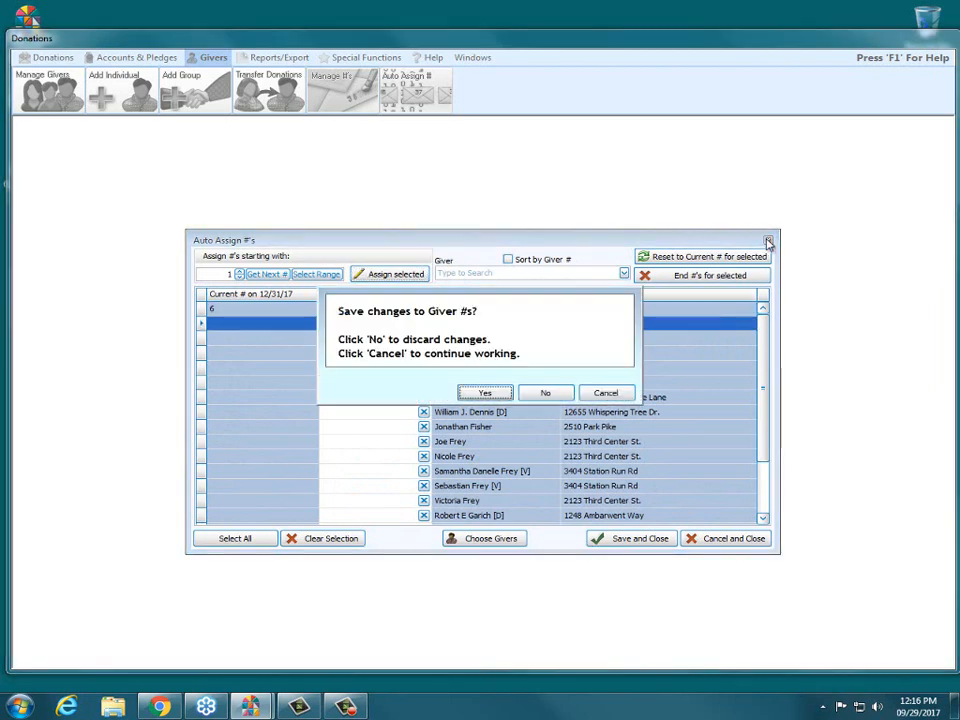
left_click(544, 394)
left_click(405, 95)
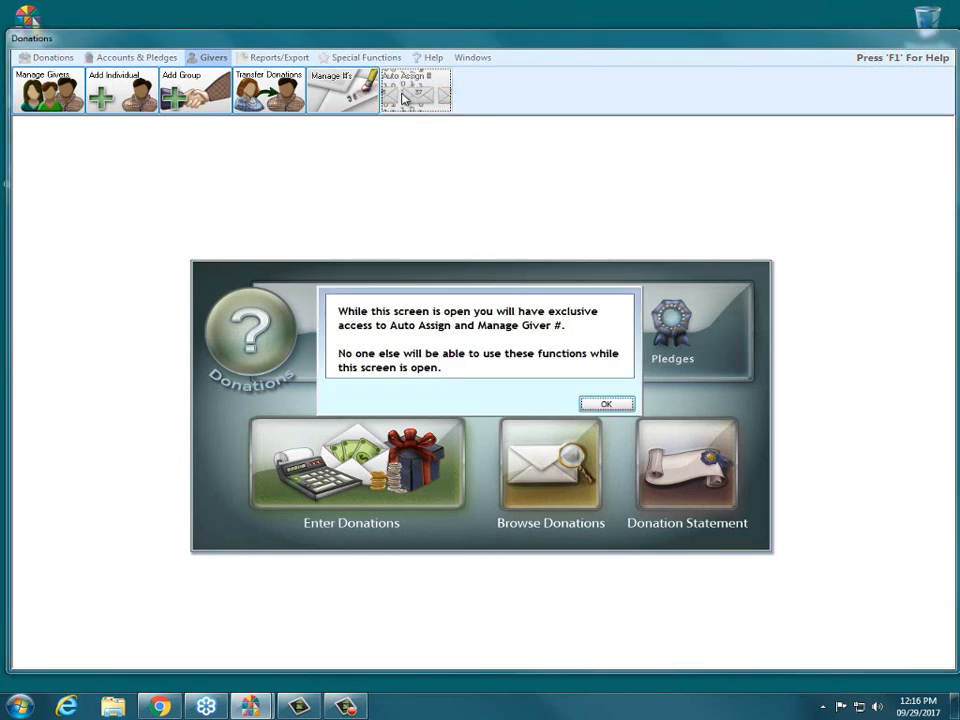
left_click(615, 404)
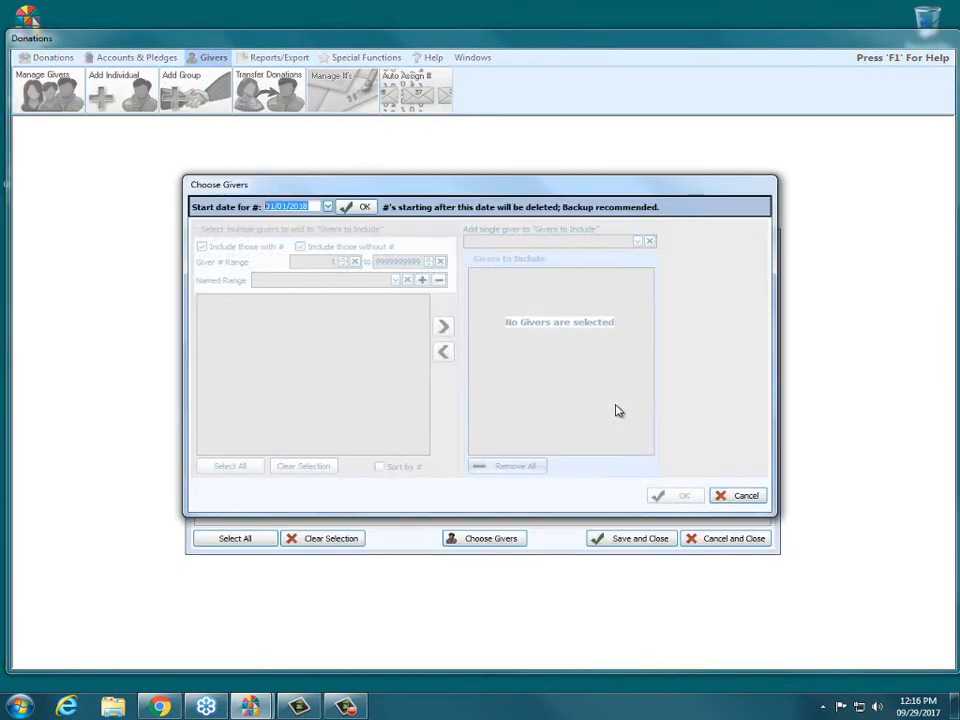
left_click(369, 207)
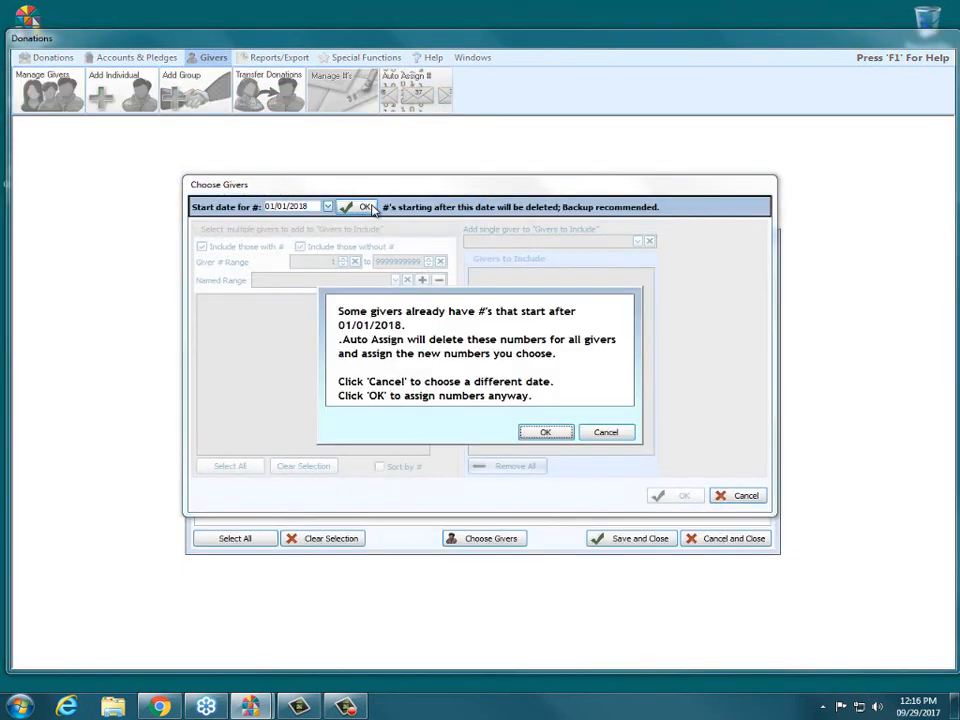
left_click(537, 434)
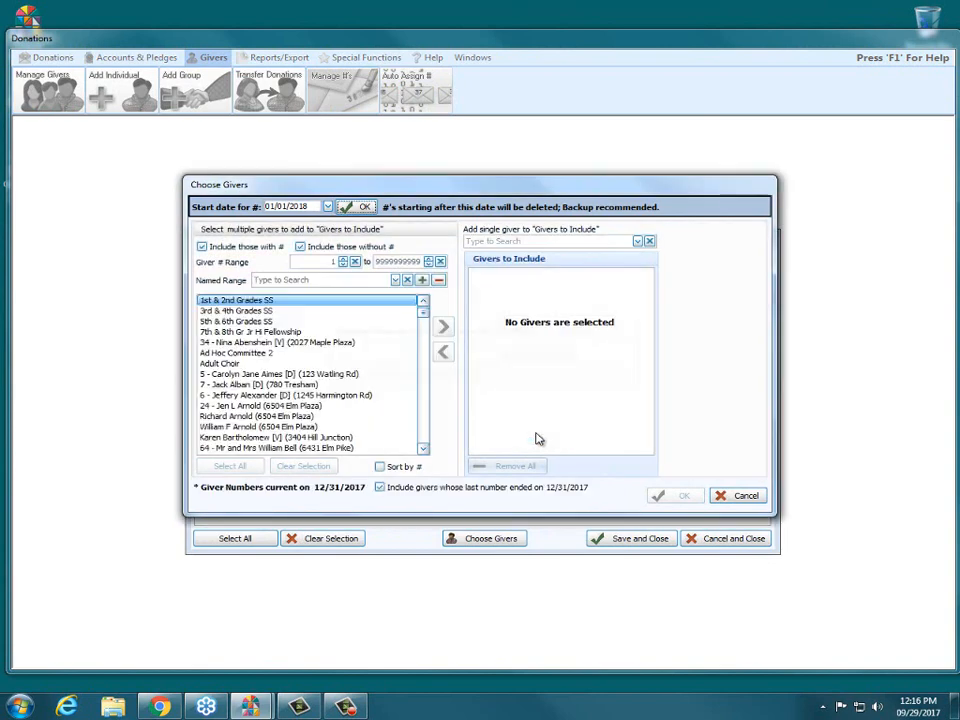
List only givers without a number and include the block from the first individual after Adult Choir through the third individual after High School Choir
left_click(254, 248)
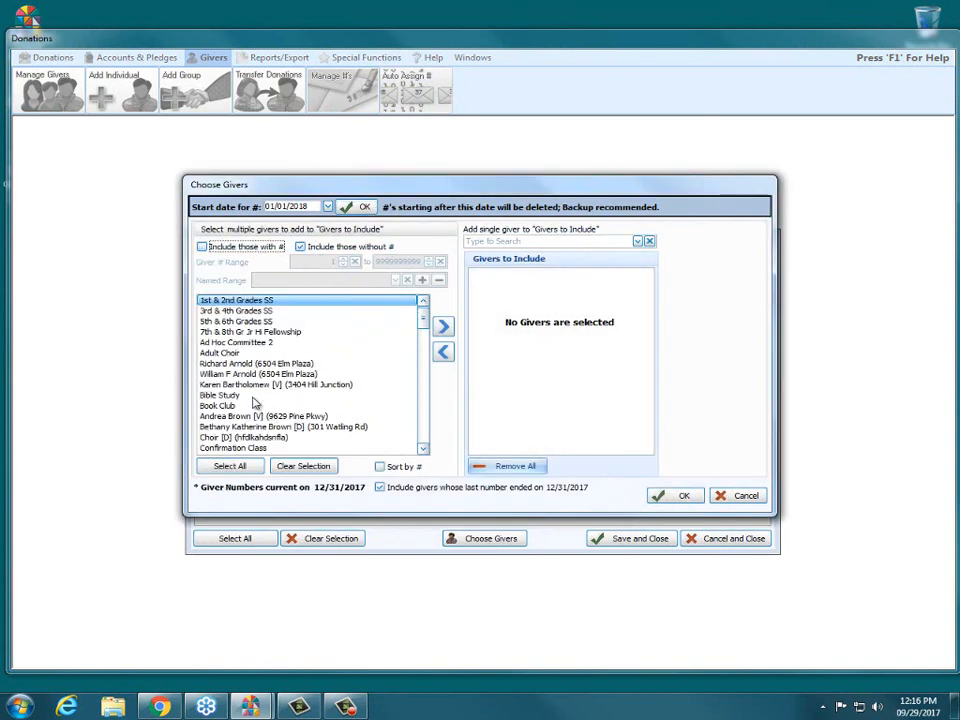
scroll(258, 366, "down", 5)
scroll(258, 366, "down", 5)
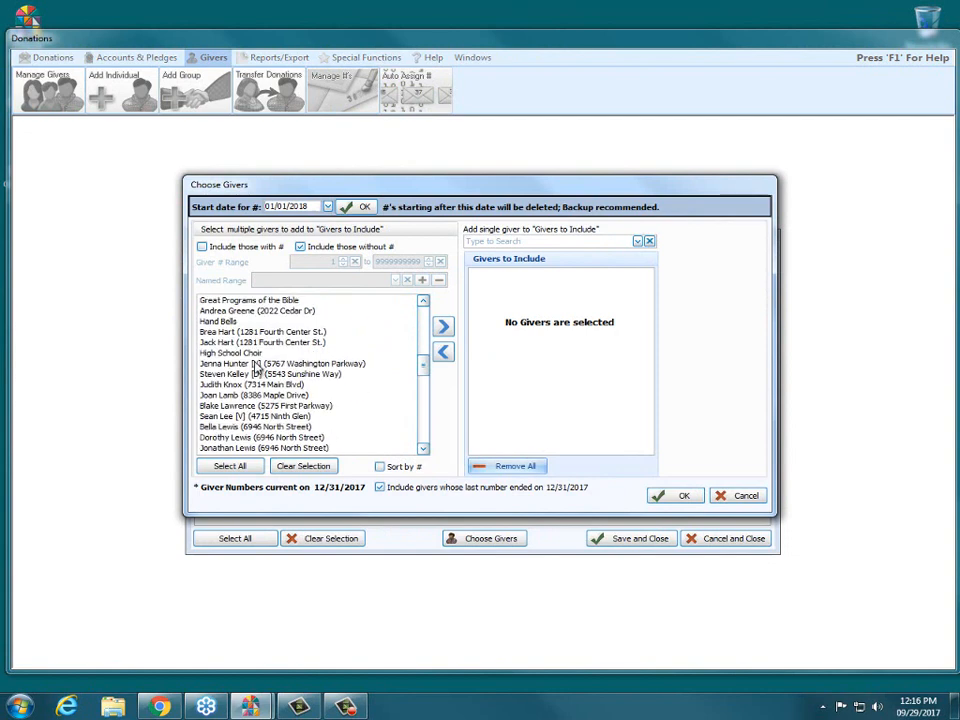
left_click(258, 386, "shift")
left_click(443, 325)
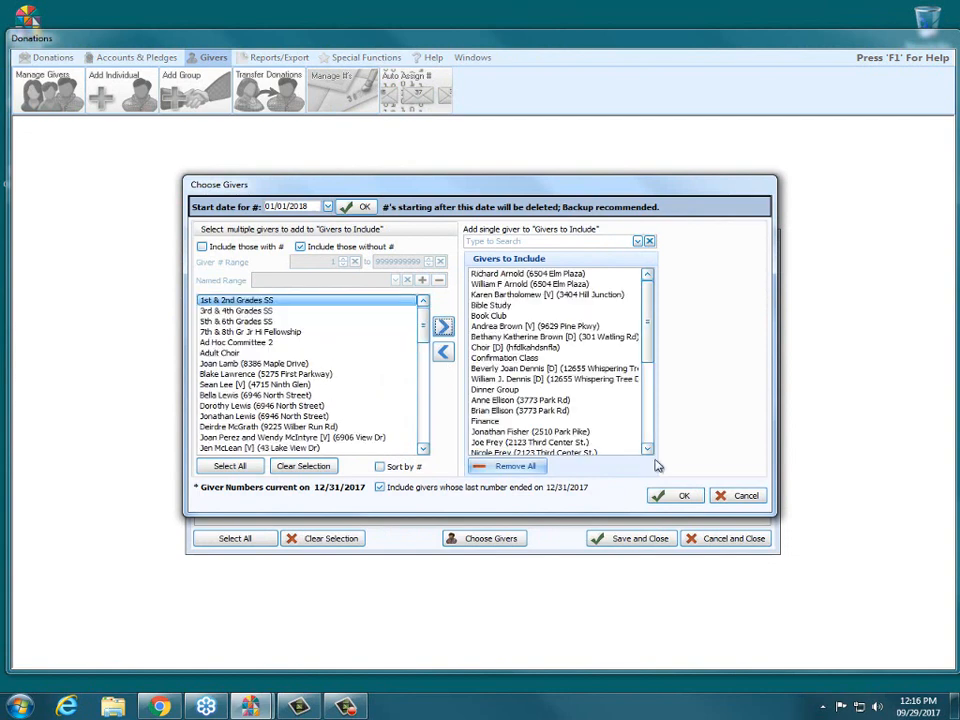
left_click(677, 496)
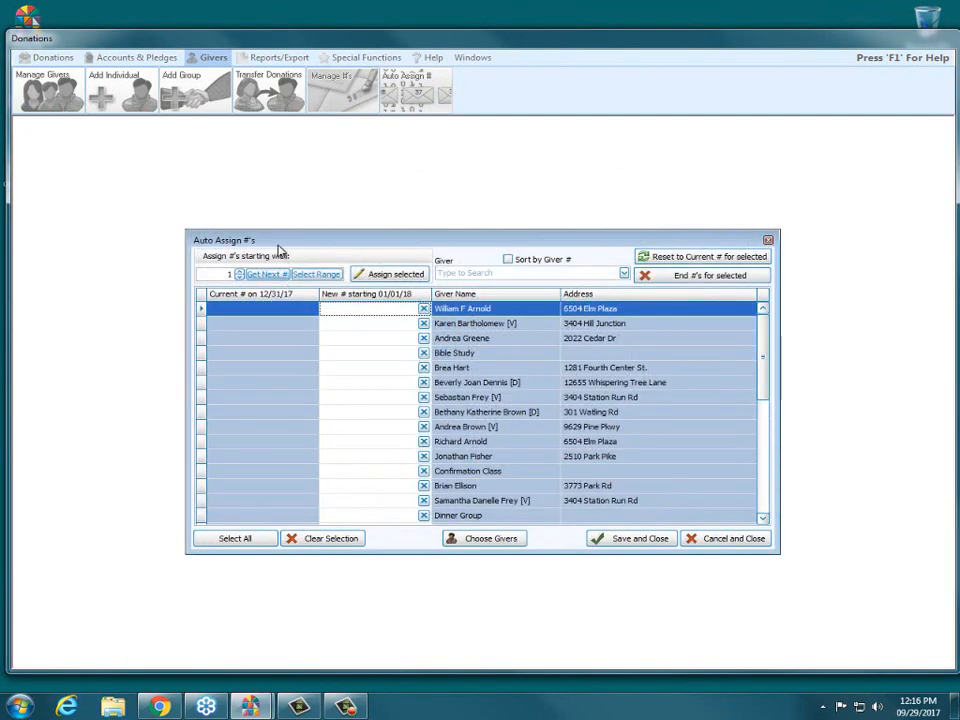
Load the next highest number, 1, as the starting number and assign it to the first giver
left_click(228, 278)
type("1")
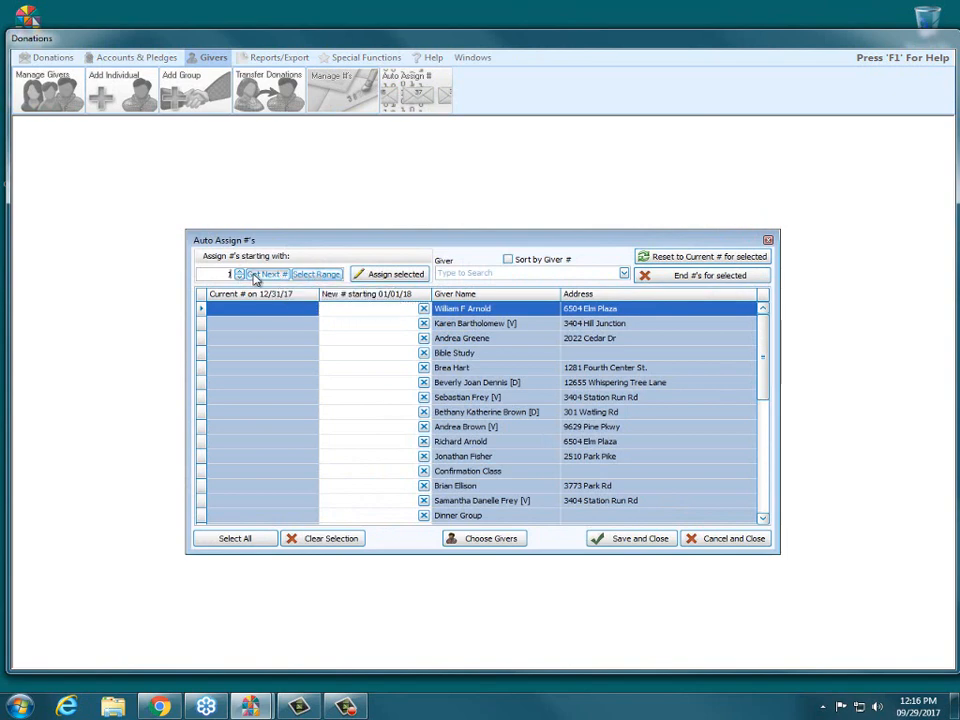
left_click(262, 274)
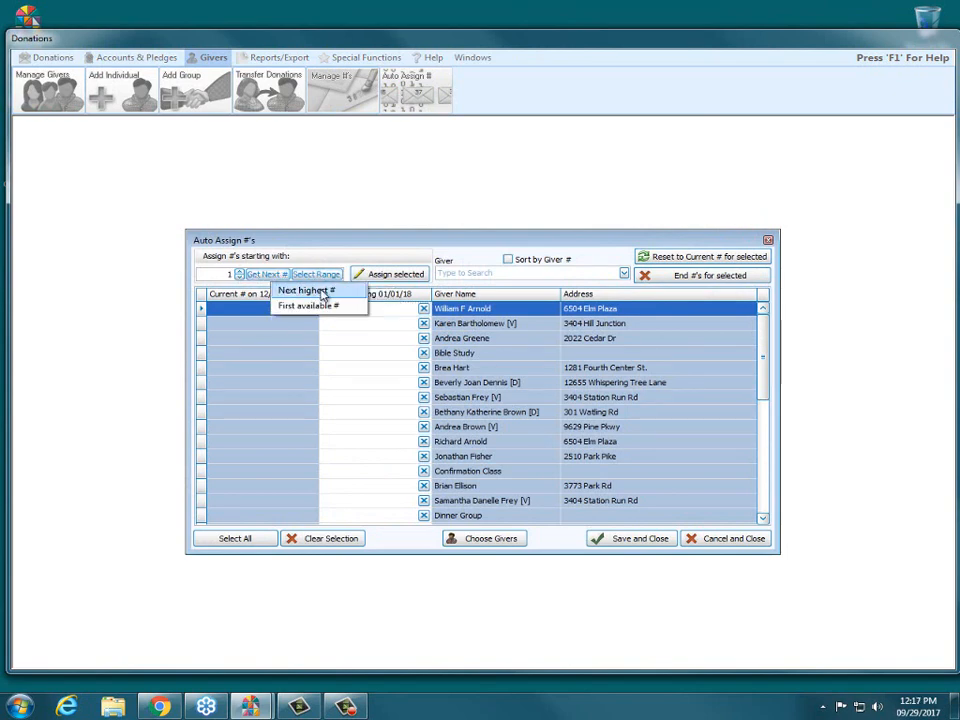
left_click(322, 291)
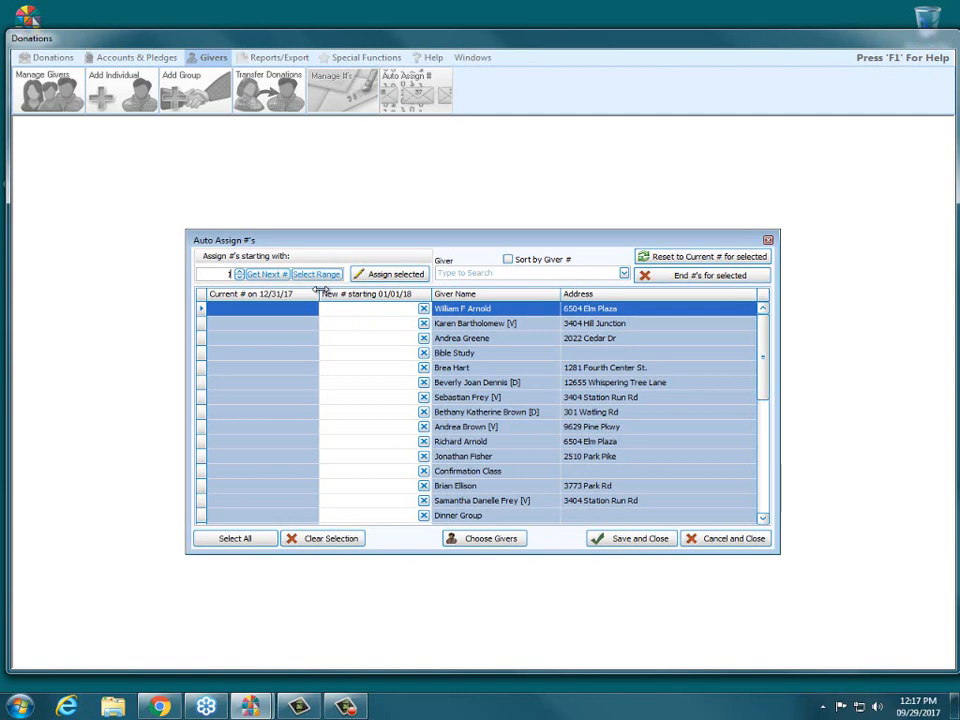
left_click(385, 274)
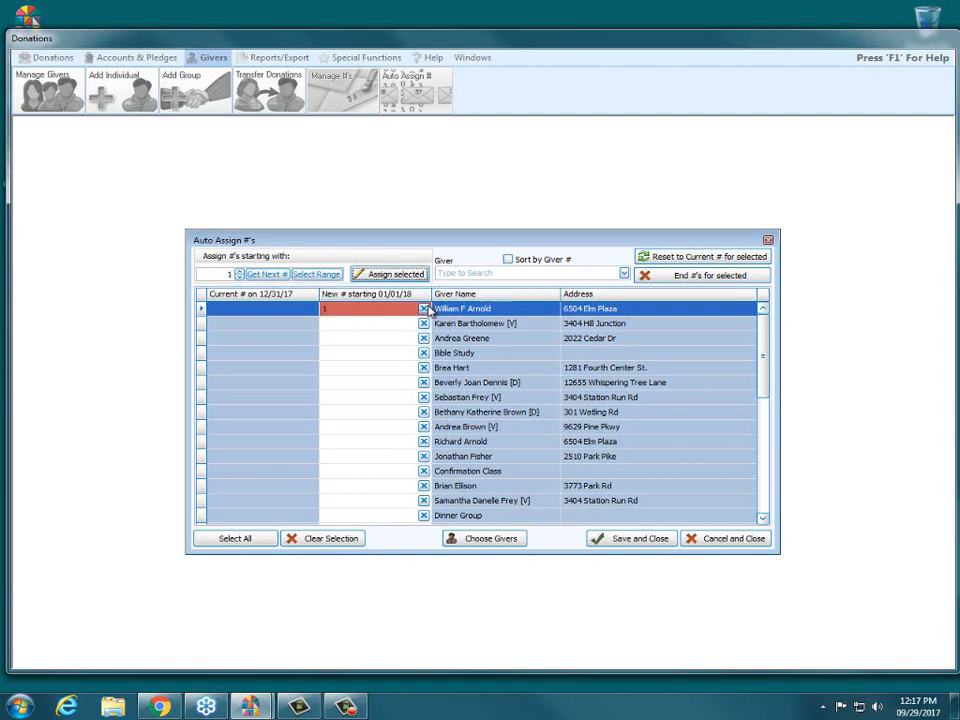
Load the next highest number, 2, as the starting number and clear the first giver's new number
left_click(264, 274)
left_click(300, 292)
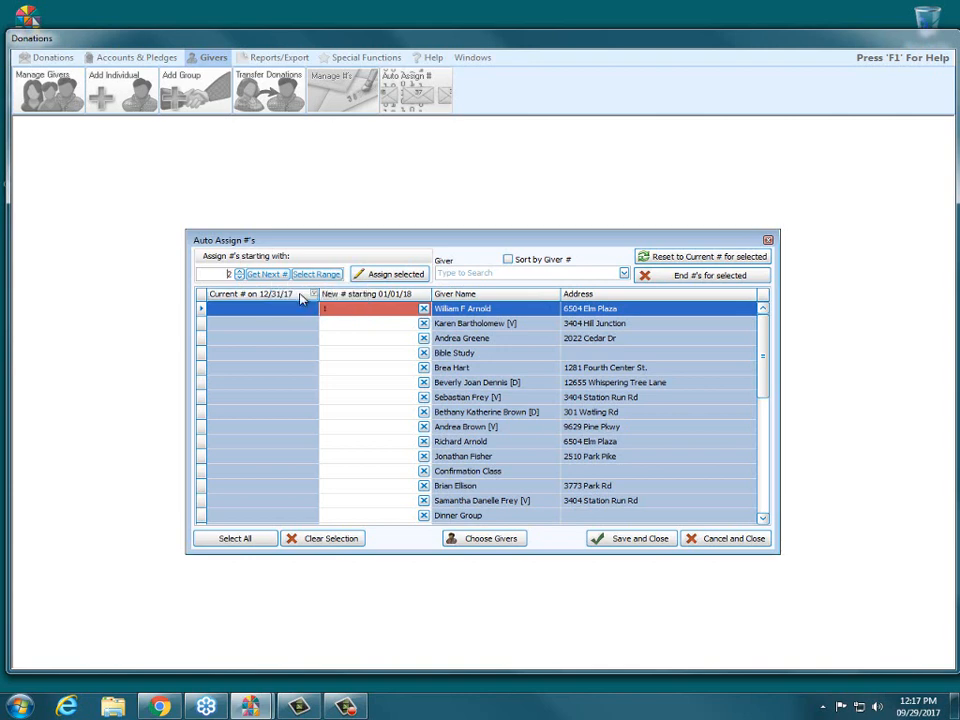
left_click(424, 309)
Restart choosing givers without saving the number changes, keeping start date 01/01/2018 and accepting deletion of numbers that start after it
left_click(477, 541)
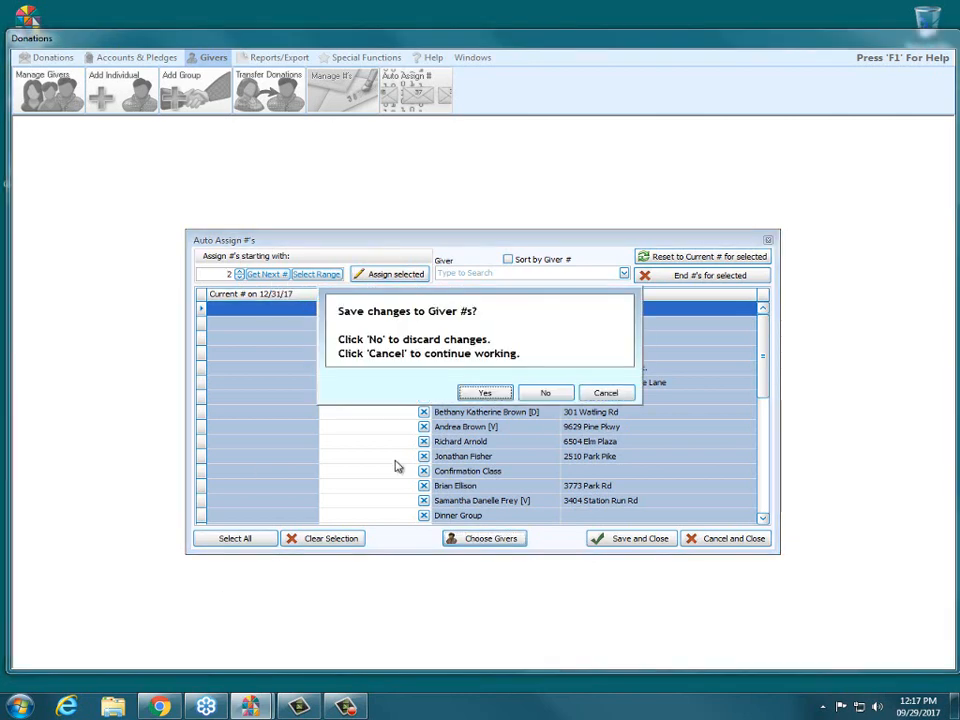
left_click(536, 396)
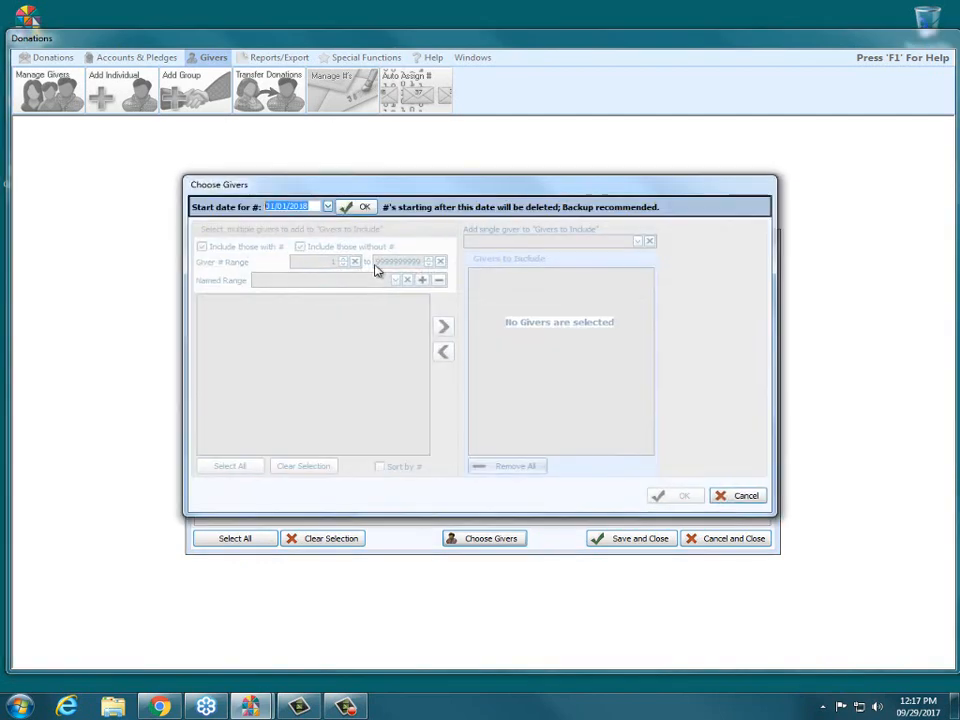
left_click(347, 207)
left_click(546, 433)
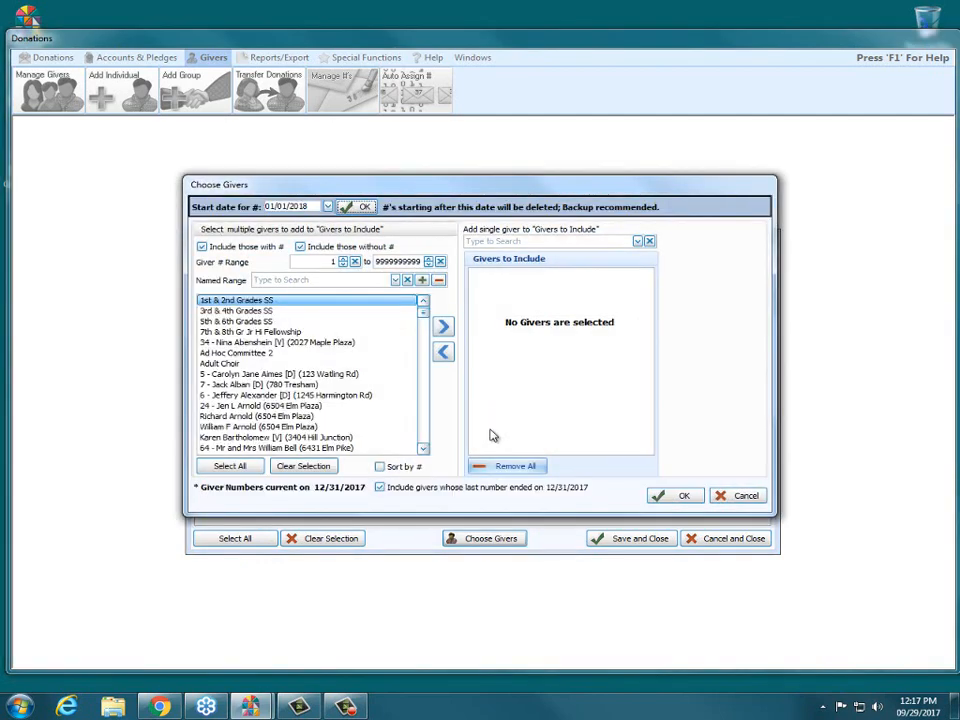
List only givers who have a number and add all of them to Givers to Include
left_click(301, 246)
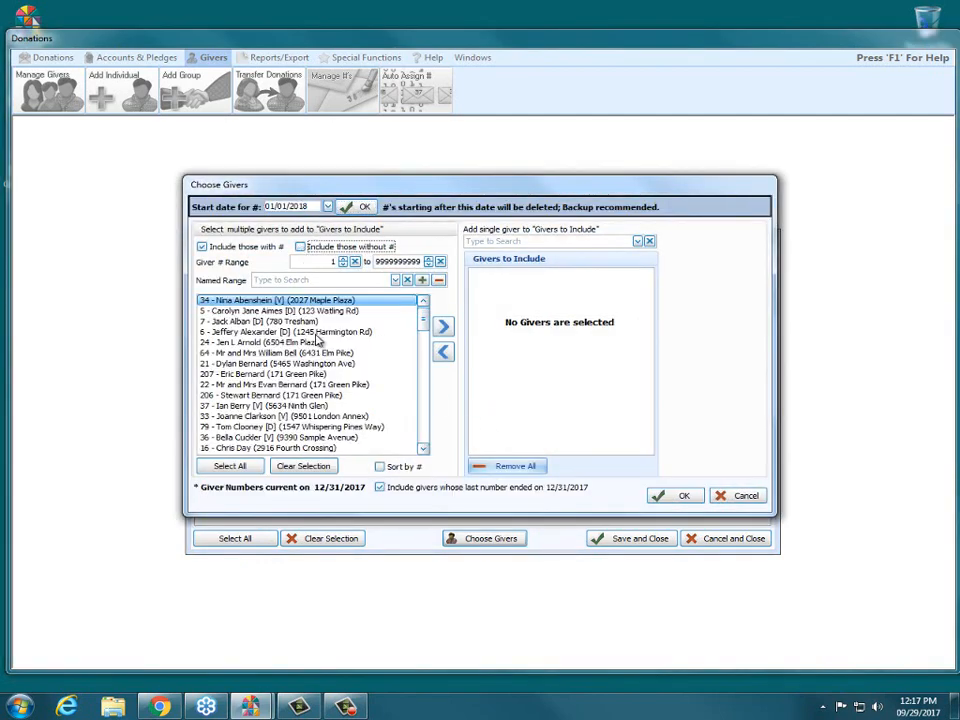
left_click(229, 466)
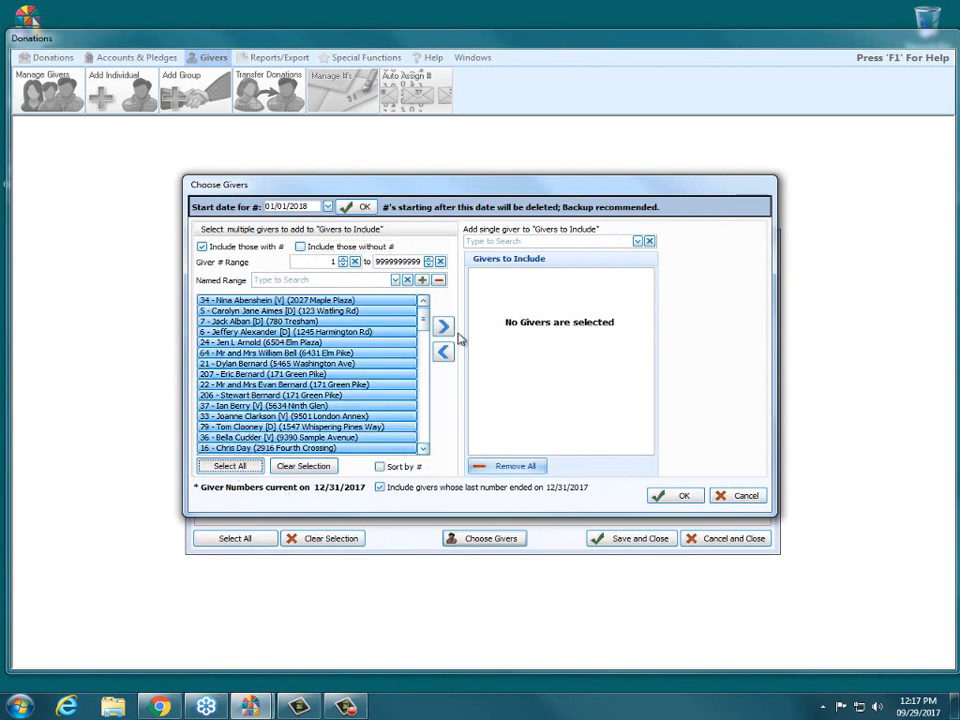
left_click(443, 326)
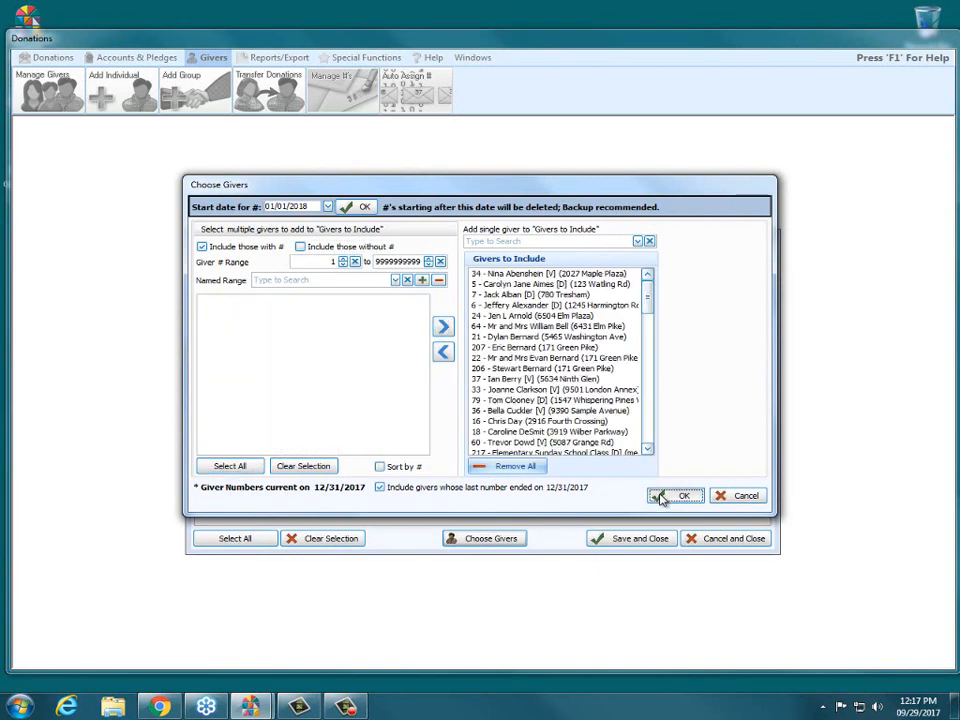
Load the chosen givers into the auto-assign list and end the numbers for all of them
left_click(658, 493)
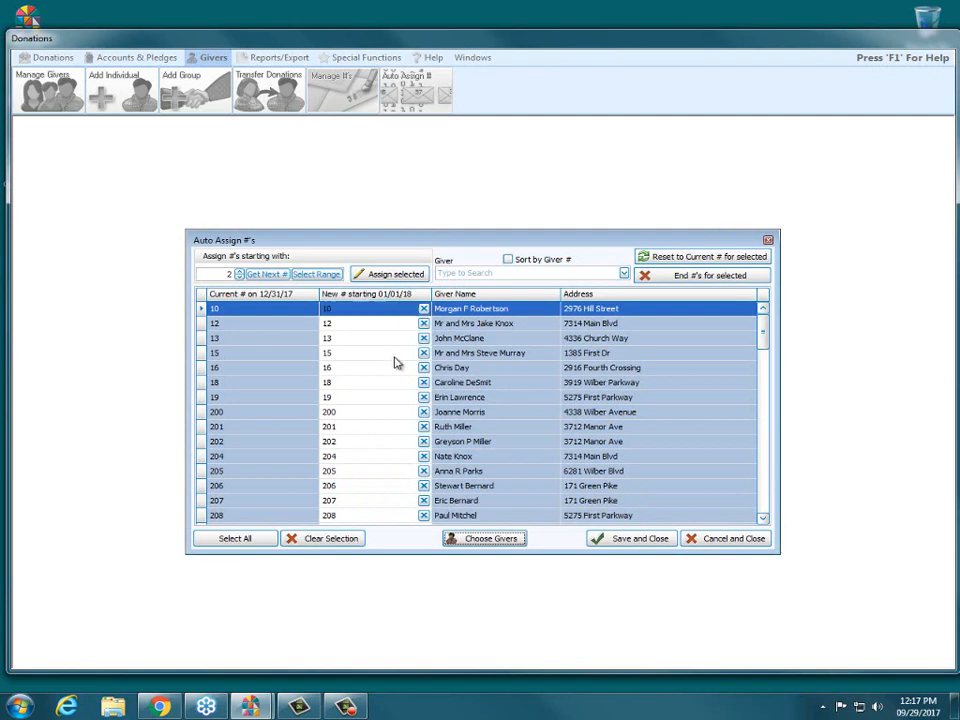
left_click(240, 540)
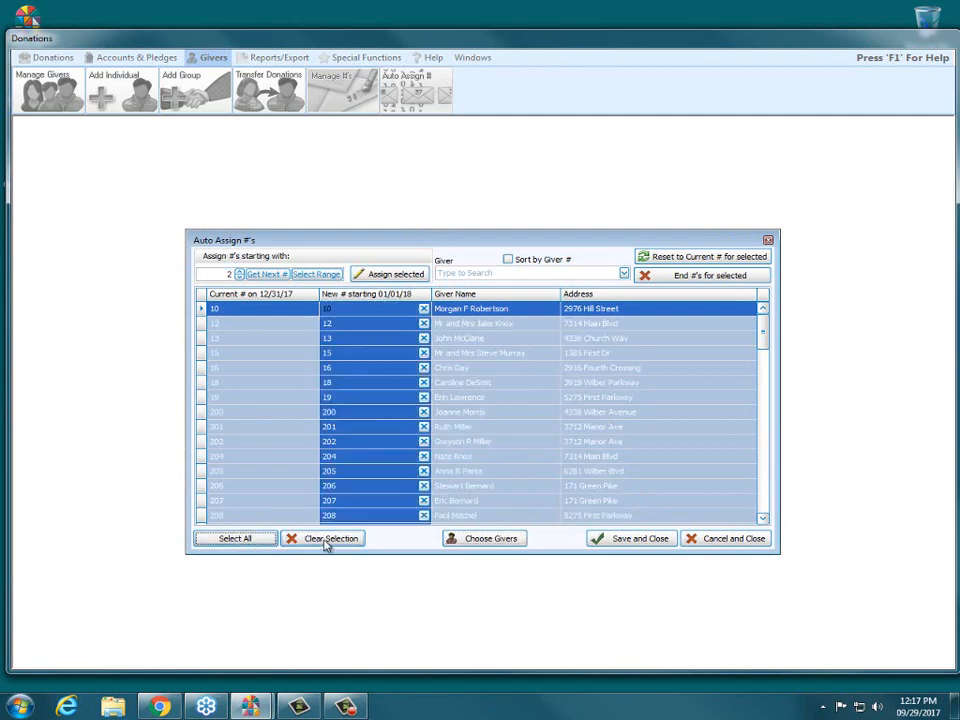
left_click(701, 276)
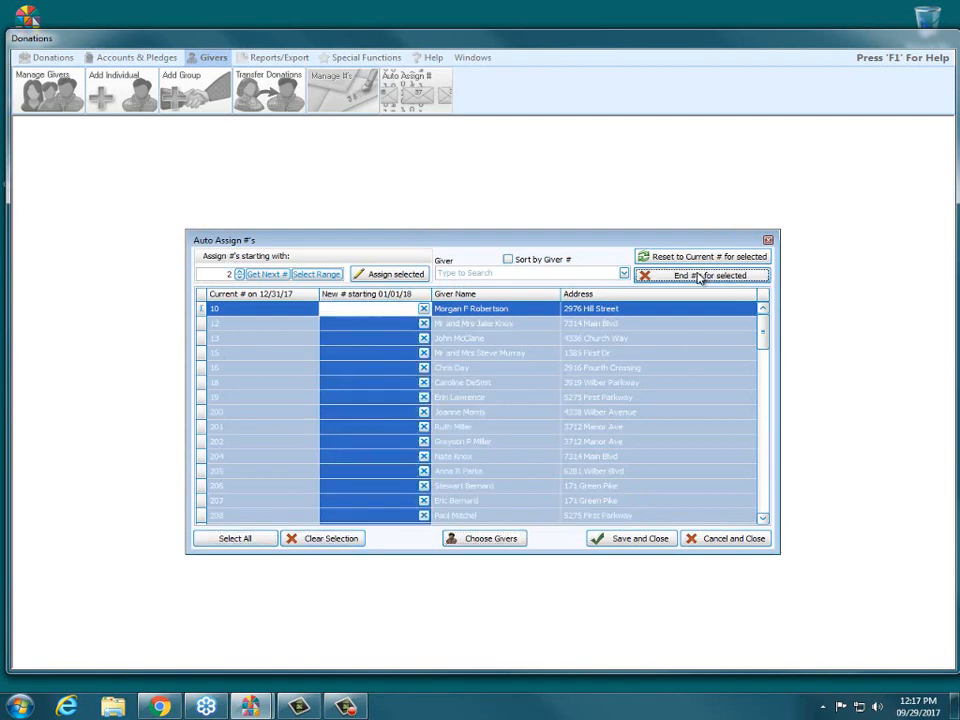
Enter new number 7 for the first giver and 10 for the second, leaving the third blank
left_click(377, 317)
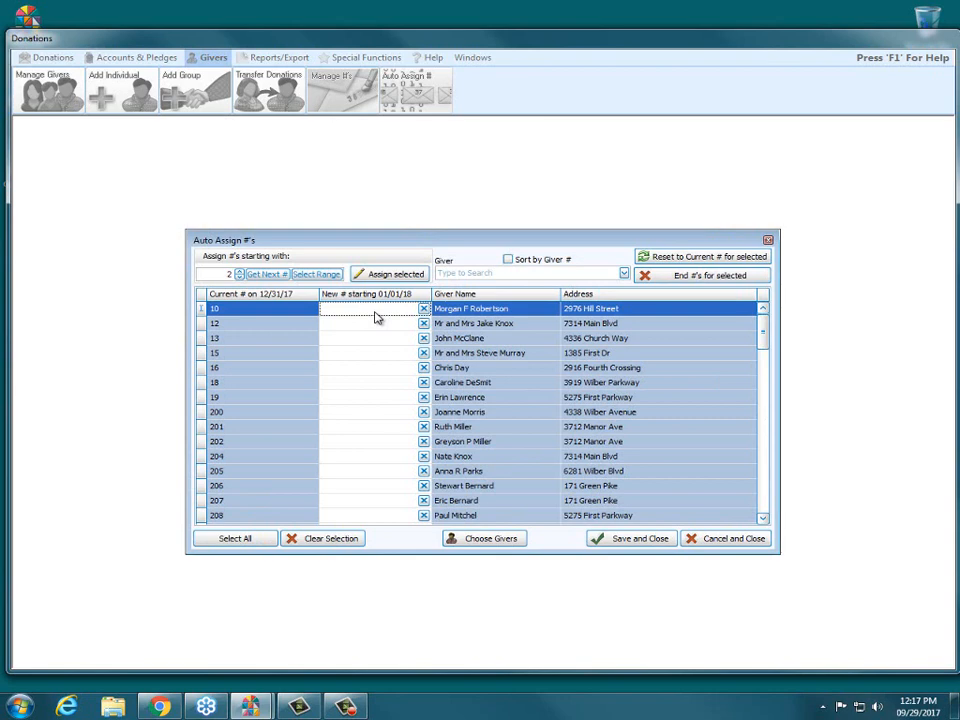
left_click(378, 311)
type("7")
key("Return")
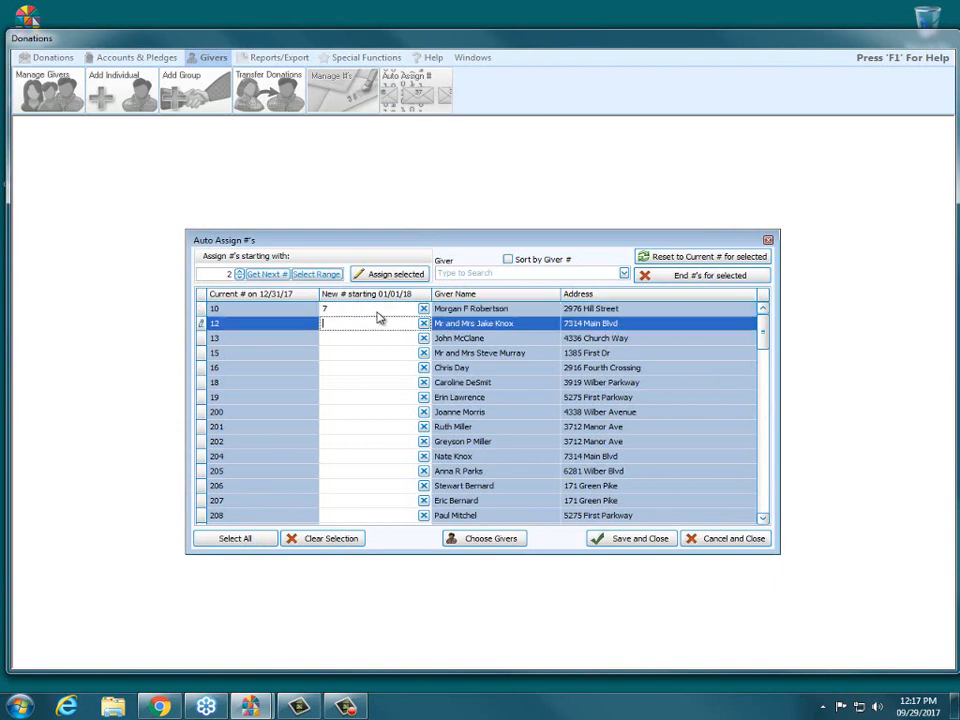
type("10")
key("Return")
key("Return")
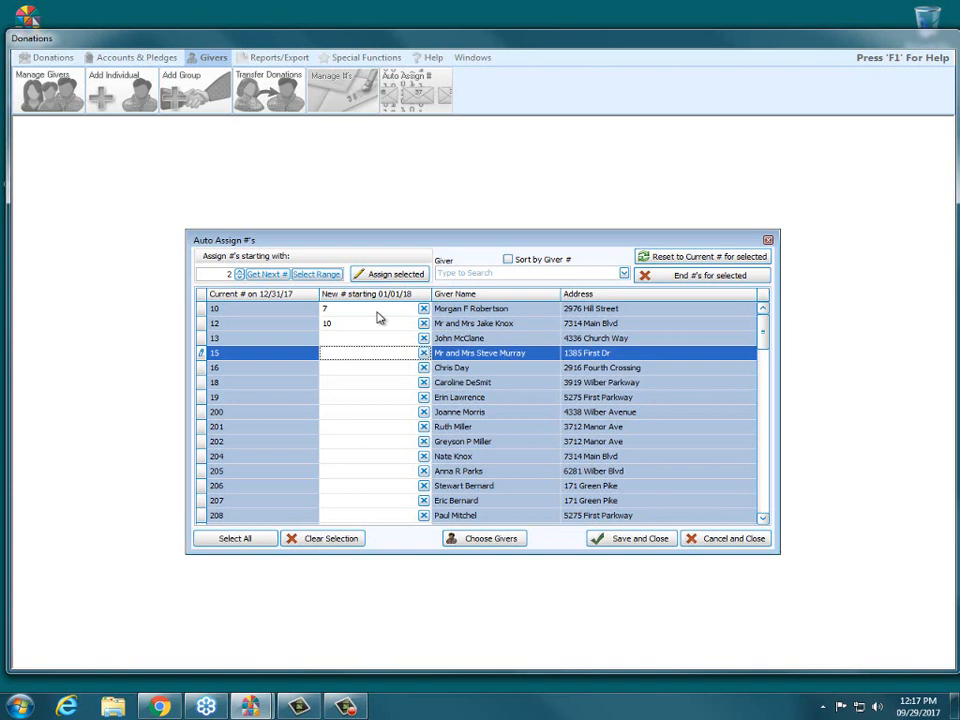
Sort the giver list by giver name in ascending order and return to its beginning
left_click(495, 294)
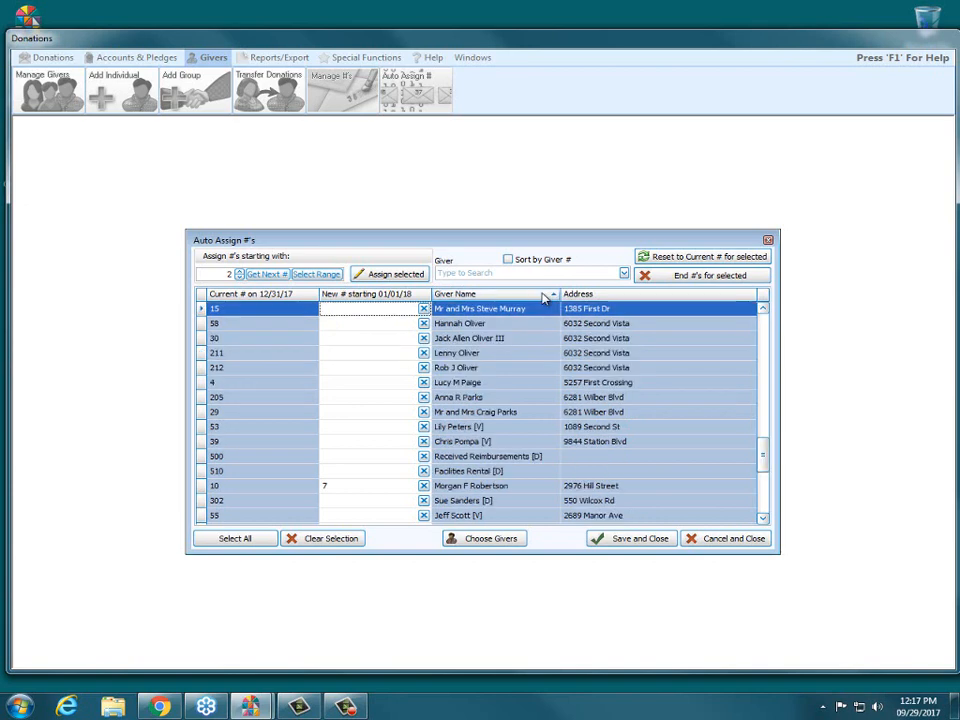
left_click_drag(763, 456, 765, 306)
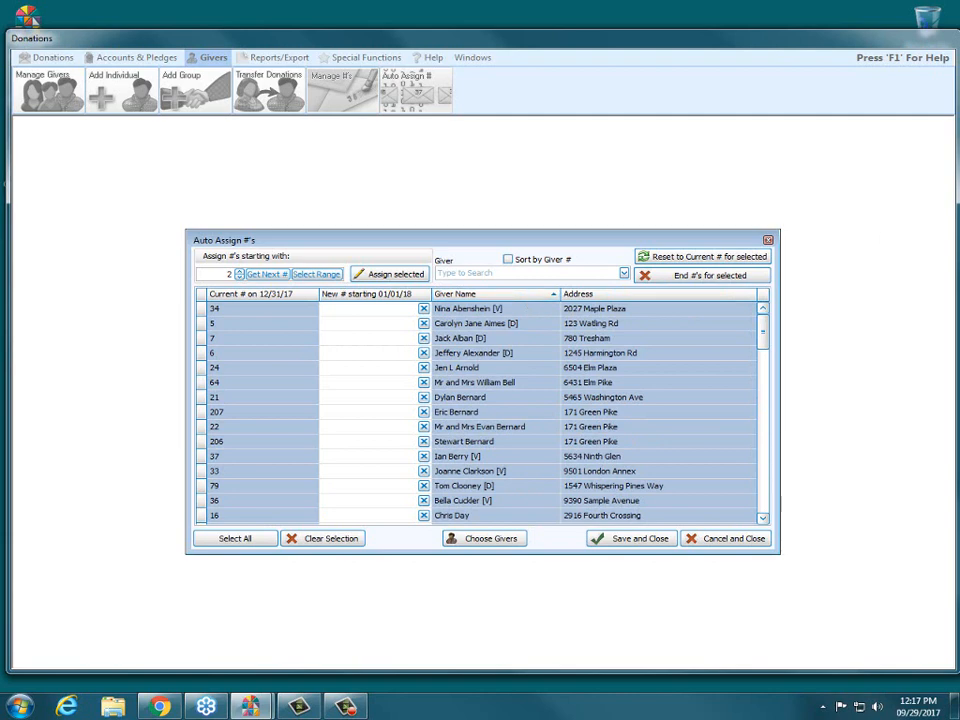
left_click(472, 295)
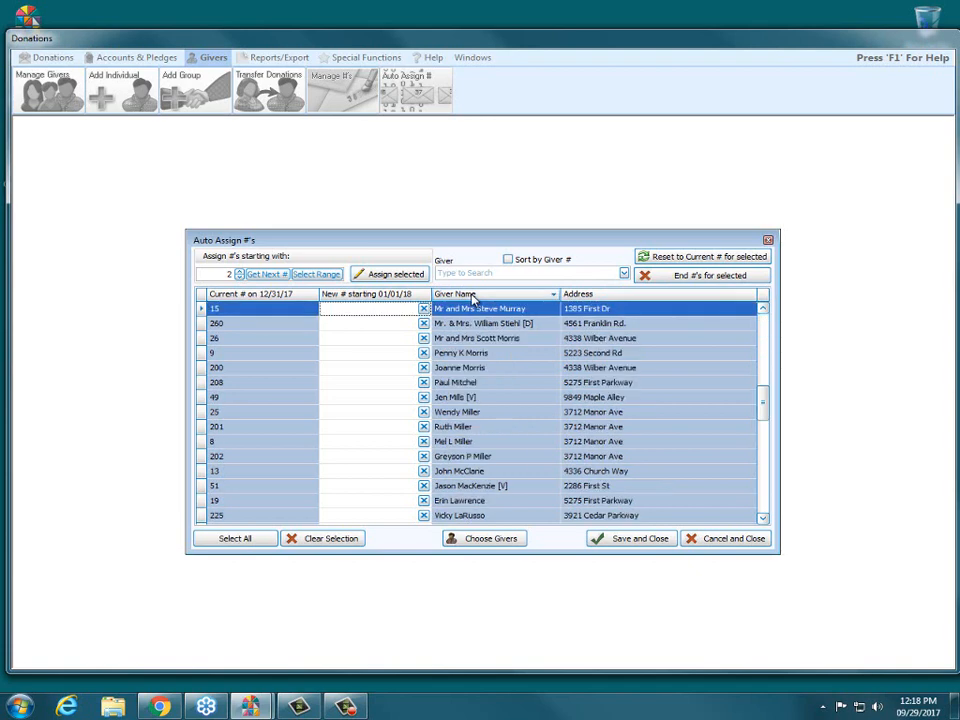
left_click(472, 295)
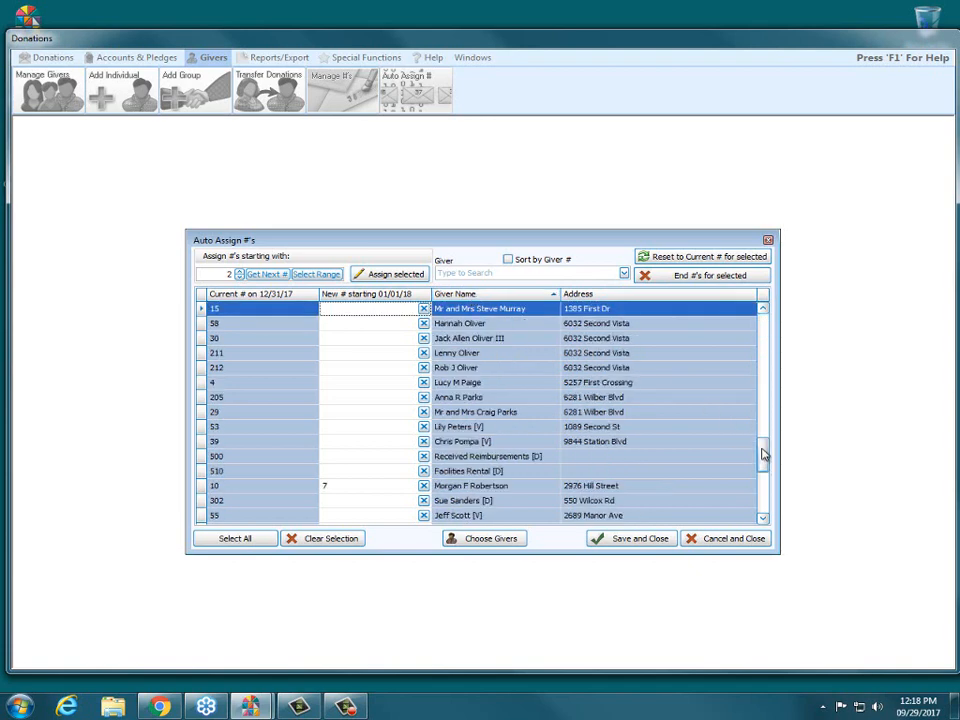
left_click_drag(763, 455, 765, 326)
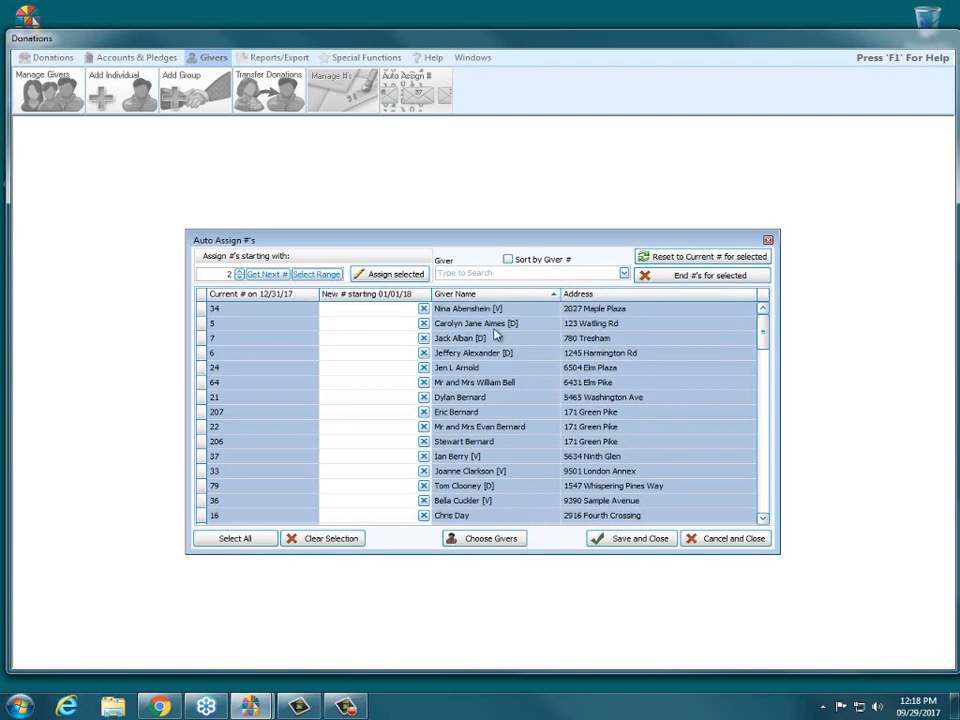
Assign numbers starting with 1 to all listed givers, and end the new numbers for all of them
left_click(367, 309)
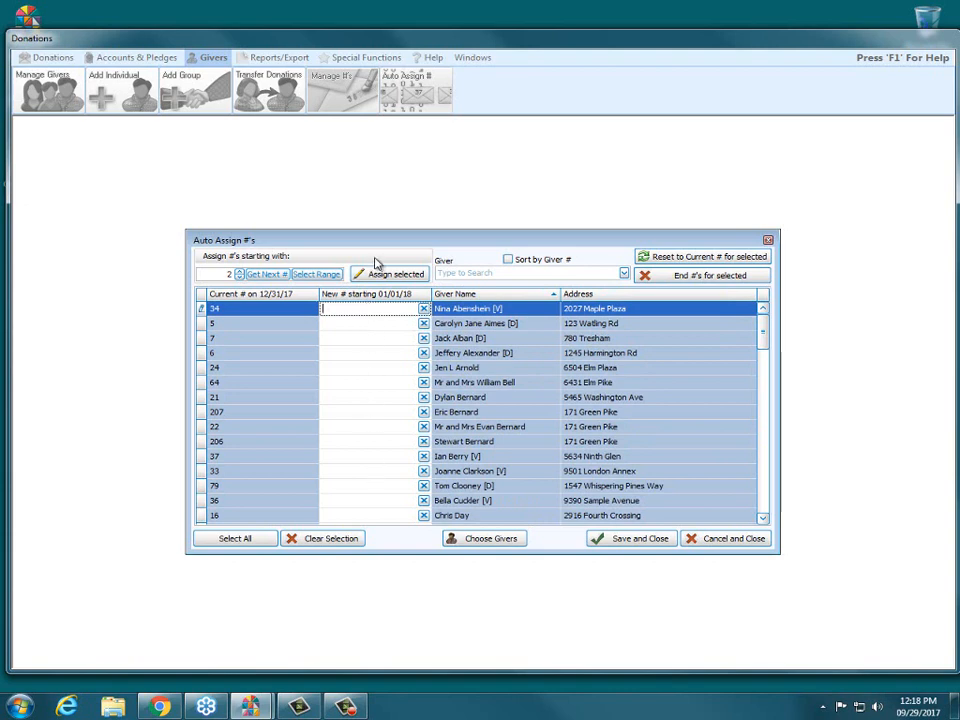
left_click(240, 278)
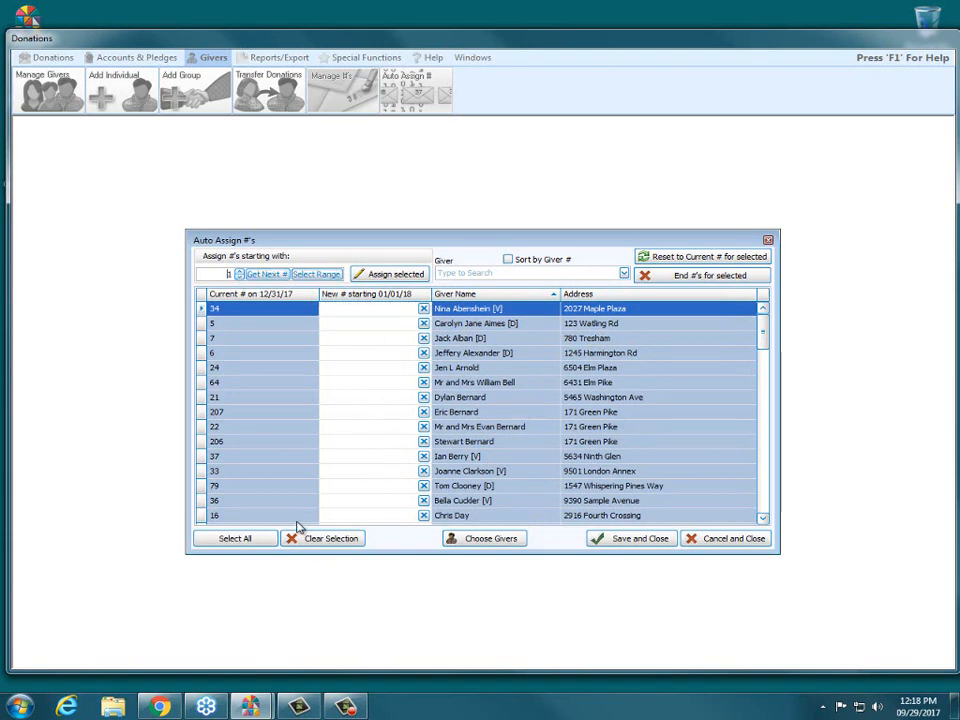
left_click(245, 540)
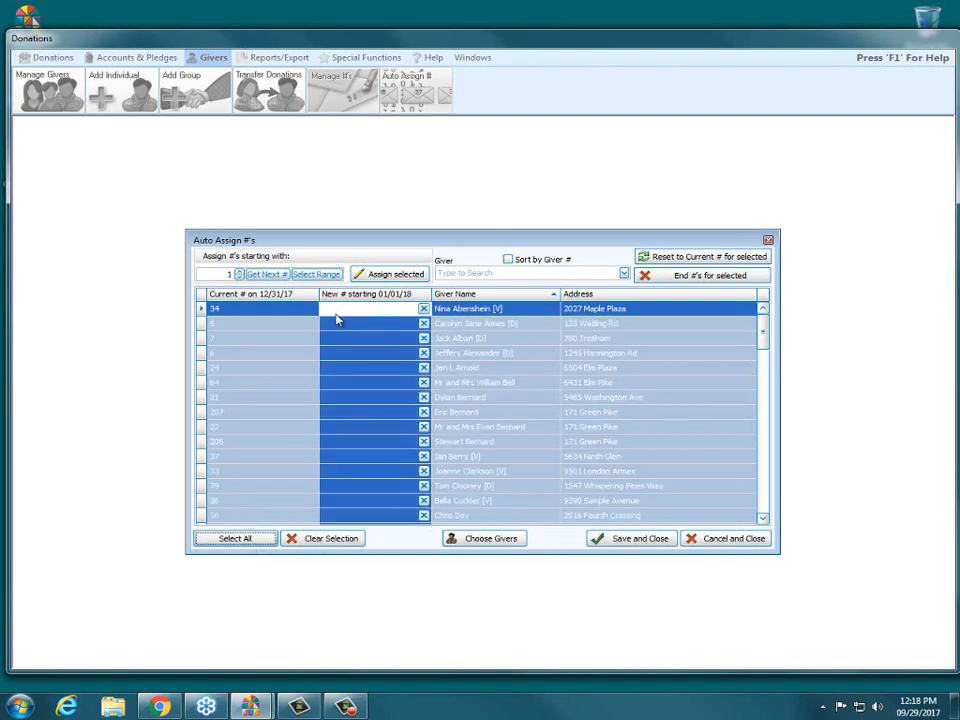
left_click(393, 277)
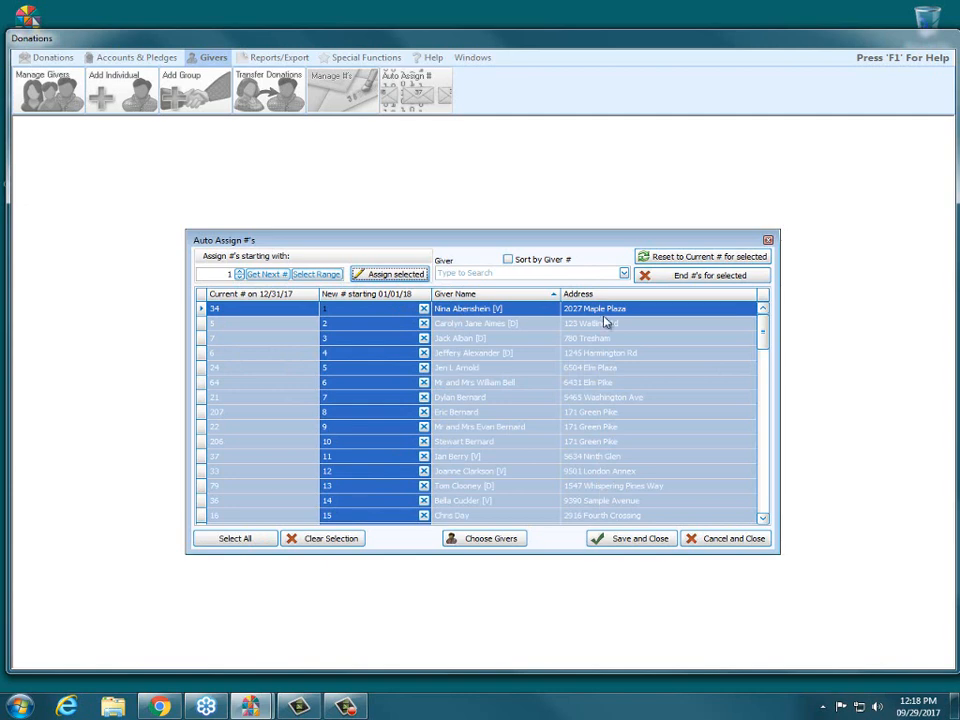
left_click(680, 276)
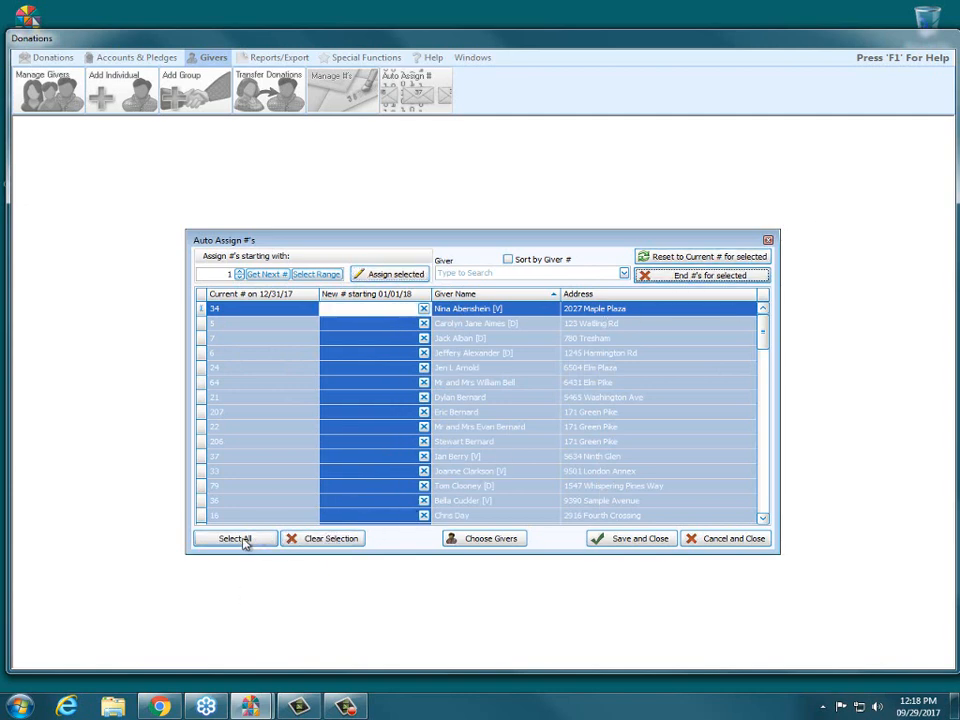
left_click(306, 540)
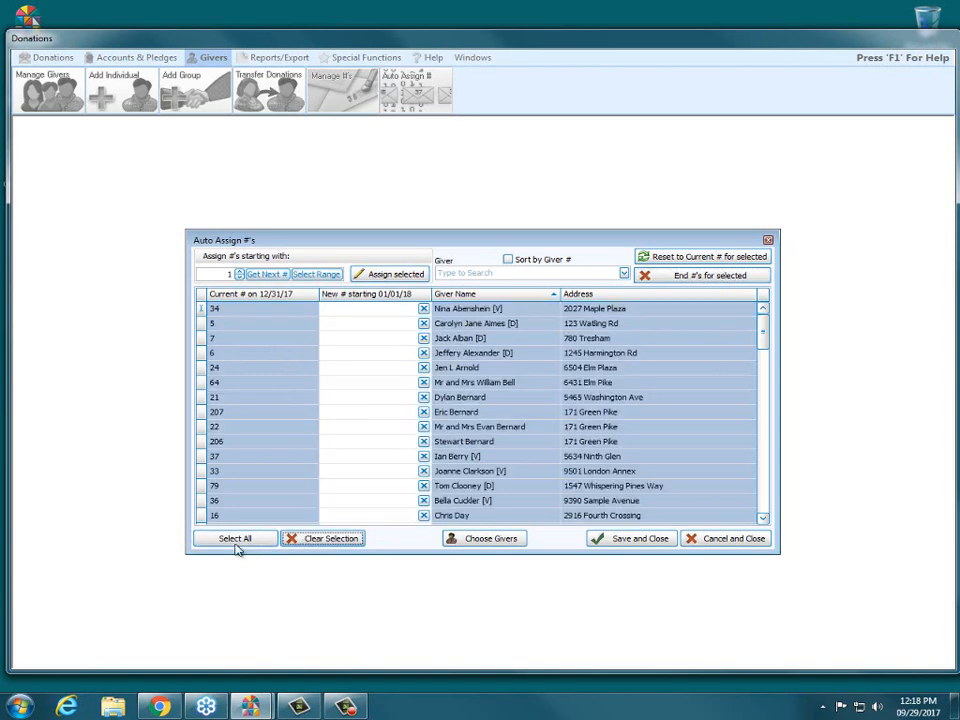
Assign numbers starting with 1 to only the first, second, third, sixth, ninth, eleventh and thirteenth givers
left_click(480, 339)
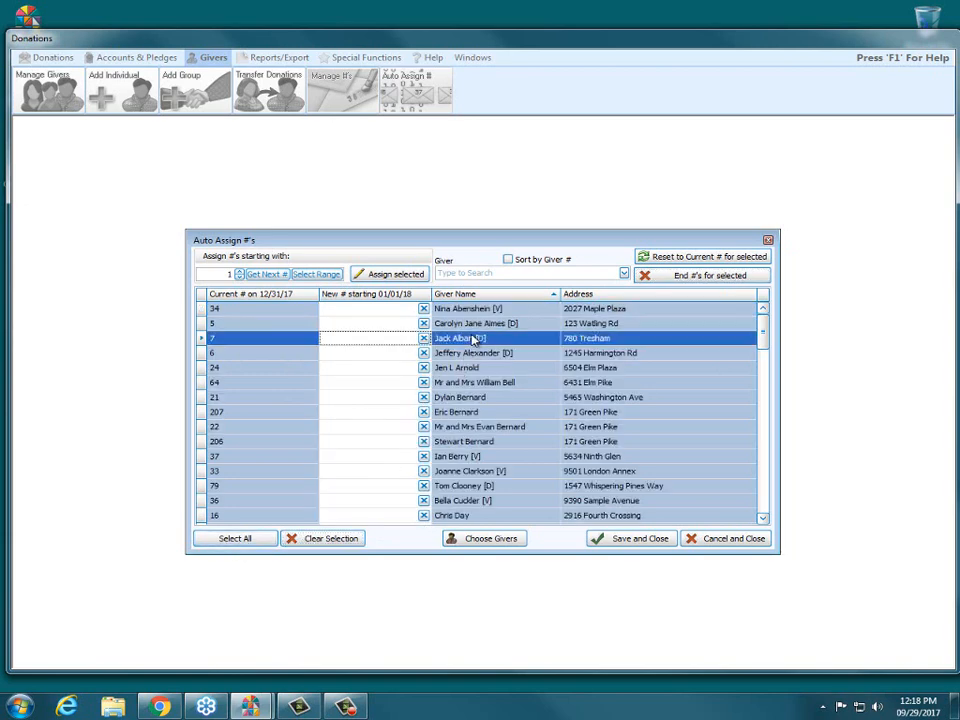
left_click(479, 384)
left_click(480, 427)
left_click(478, 457)
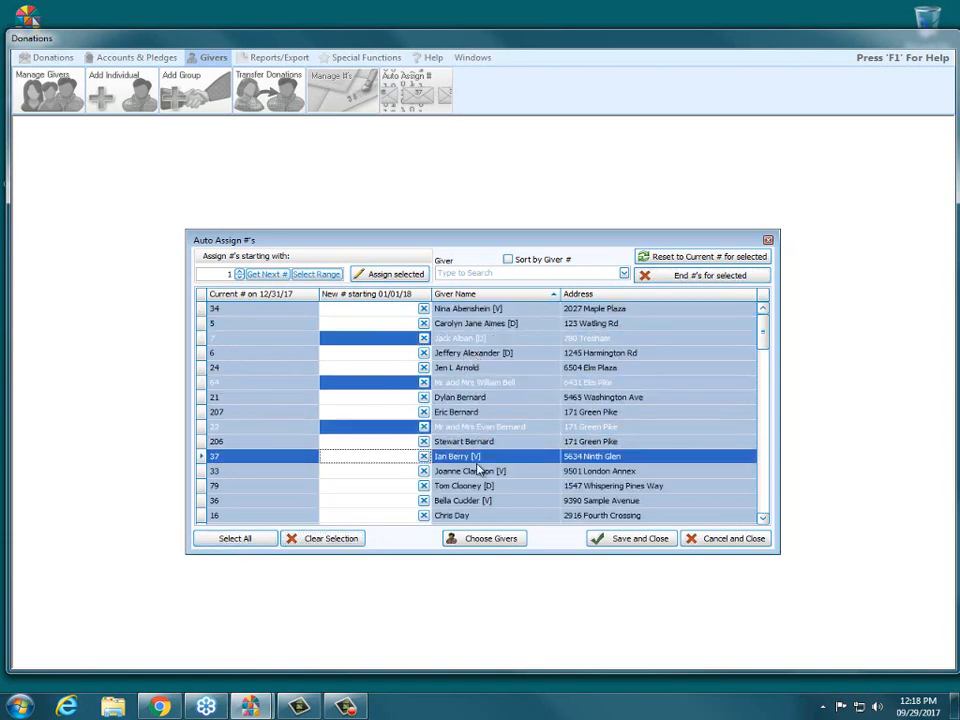
left_click(477, 488)
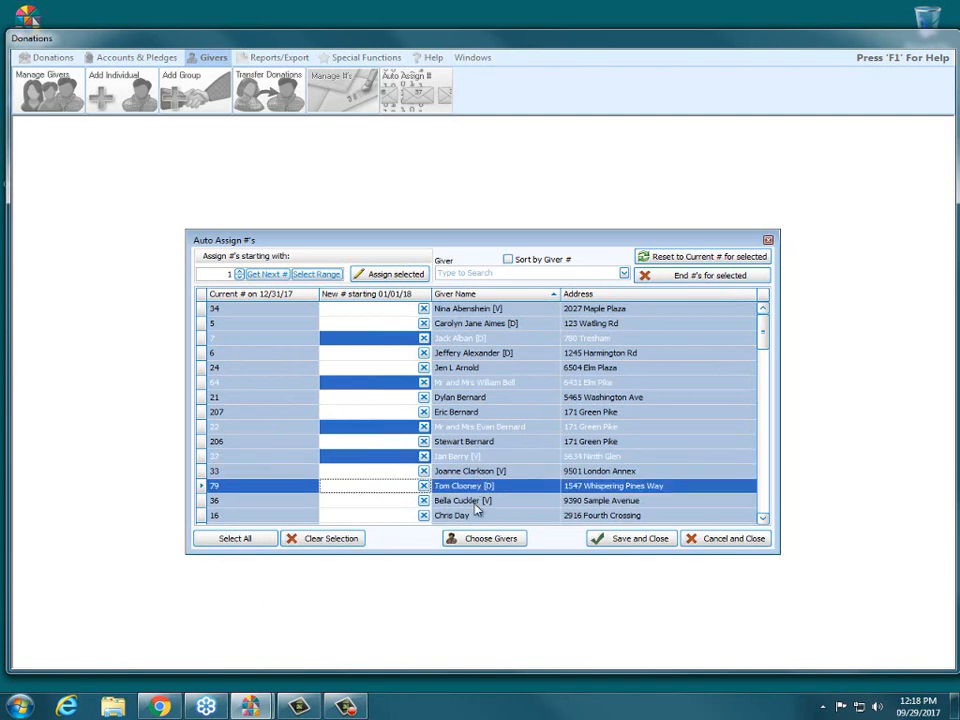
left_click(471, 312)
left_click(484, 323)
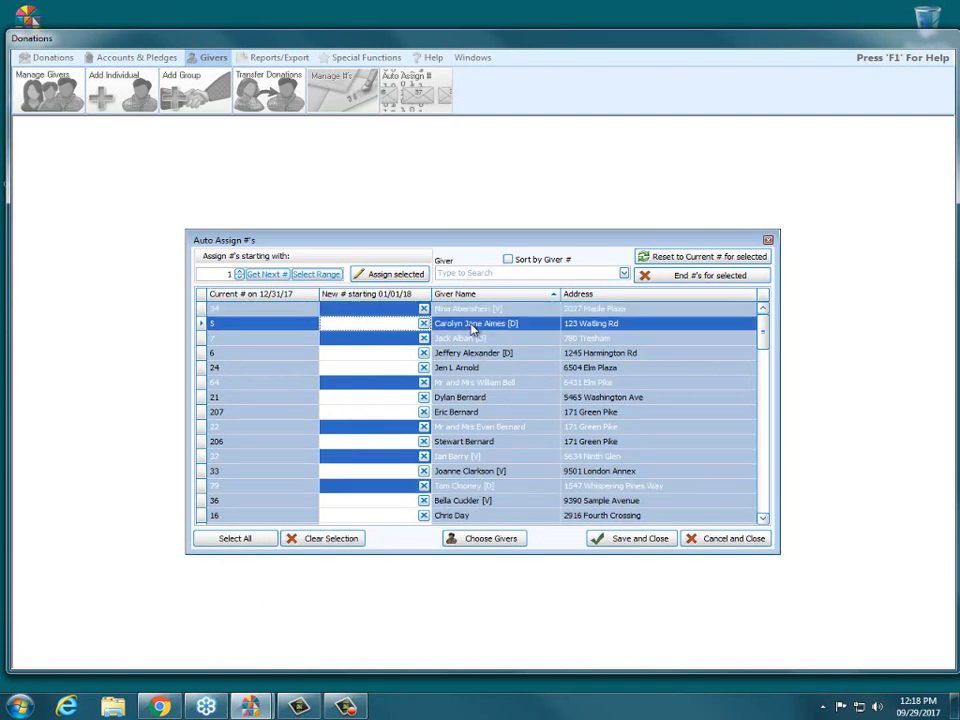
left_click(375, 278)
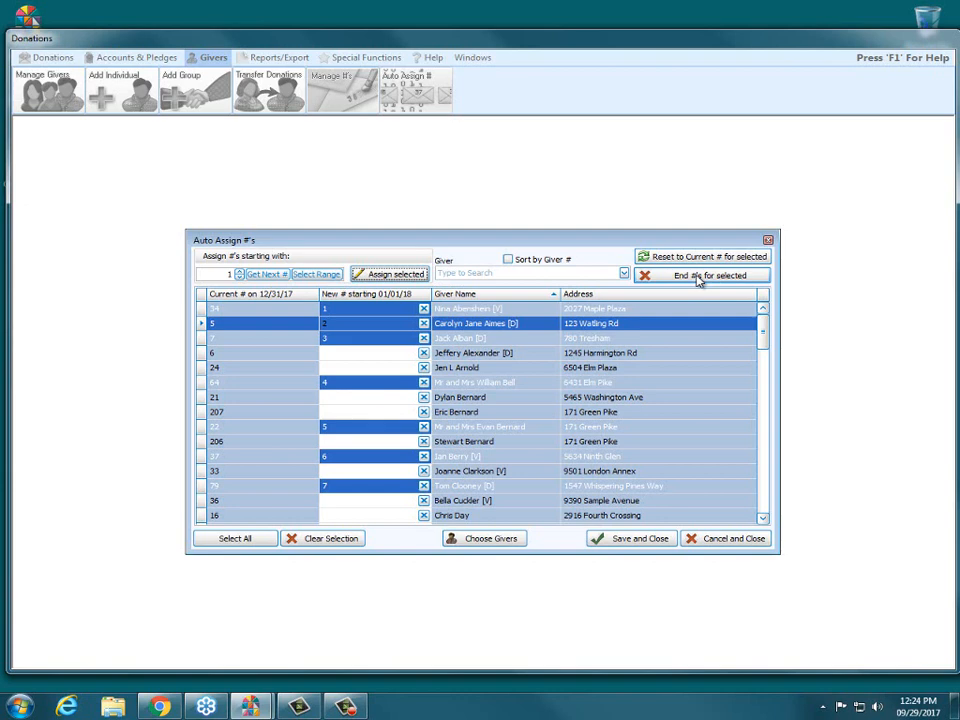
Close Auto Assign #'s without saving the giver number changes and open Manage #'s
left_click(768, 241)
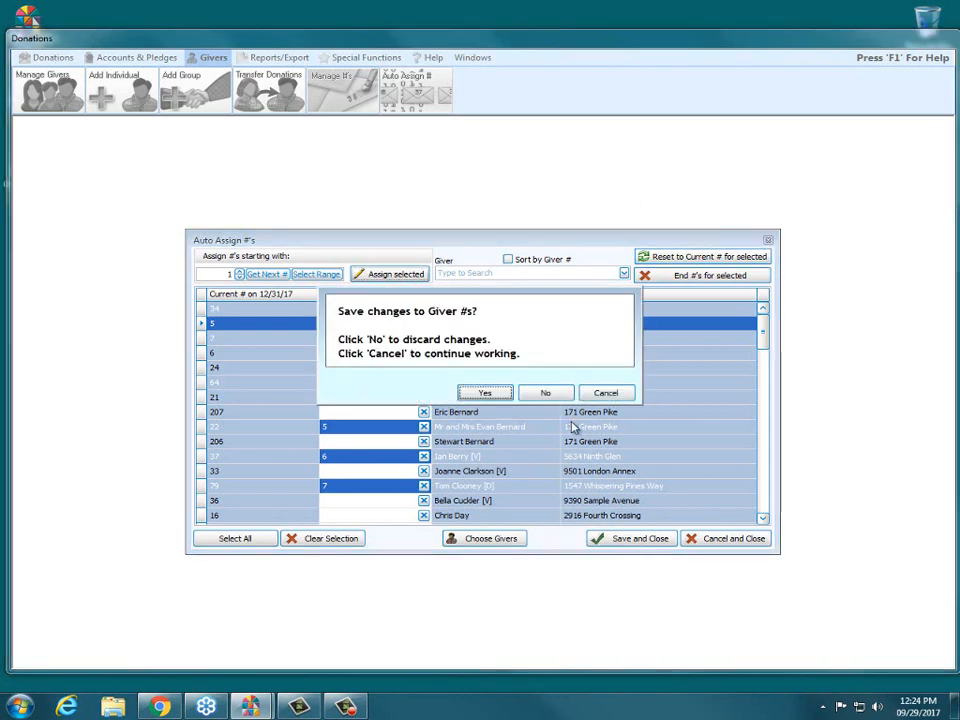
left_click(541, 395)
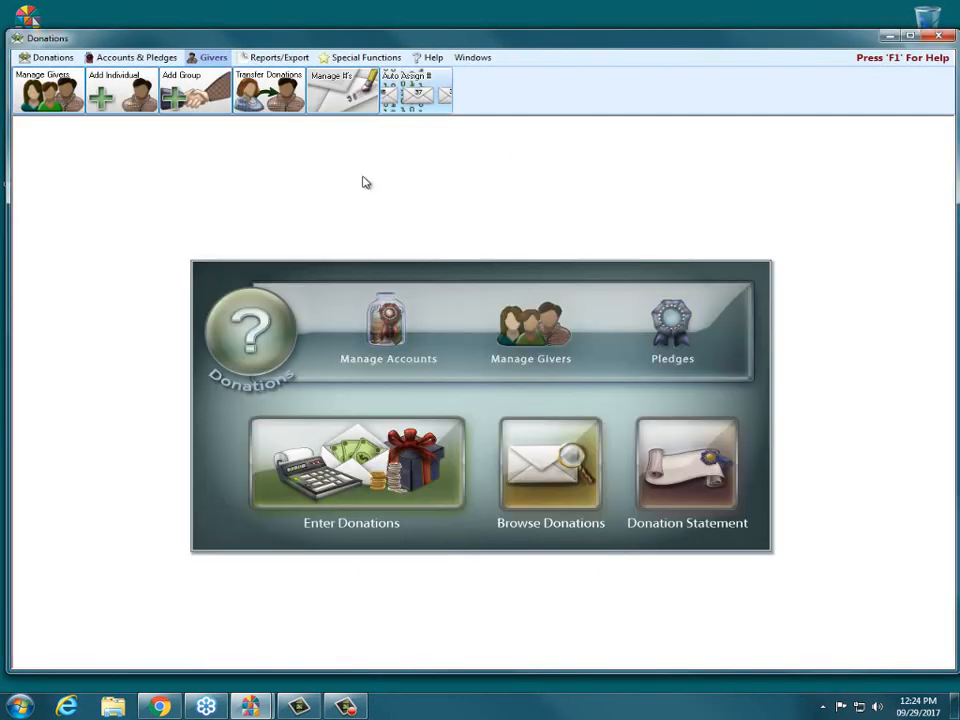
left_click(338, 100)
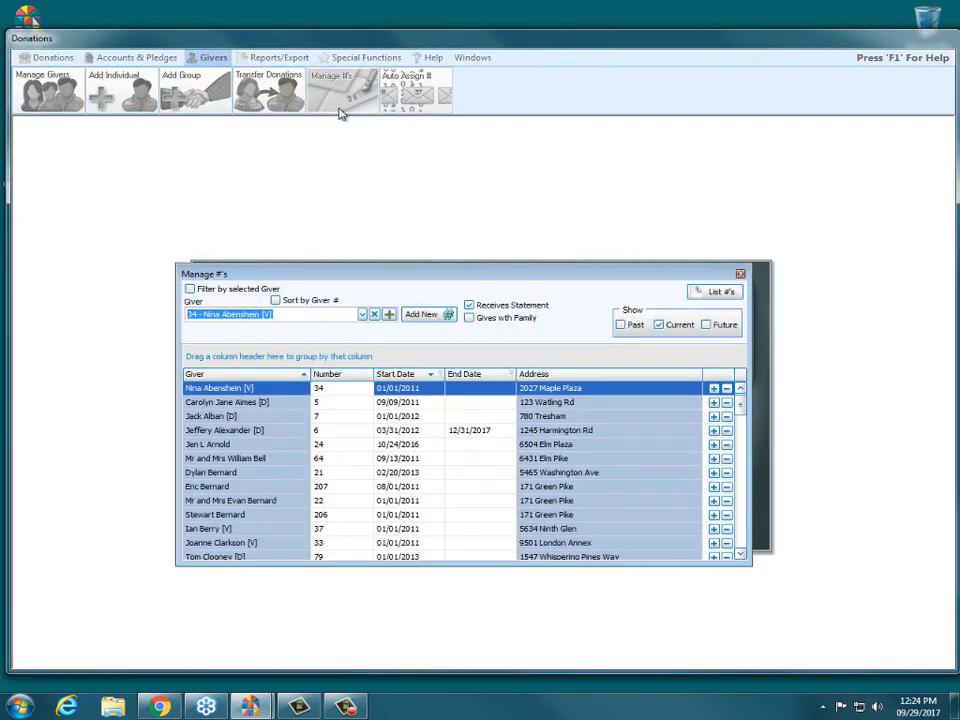
Open the end date calendar for the first giver's current number and close it without choosing a date
left_click(474, 389)
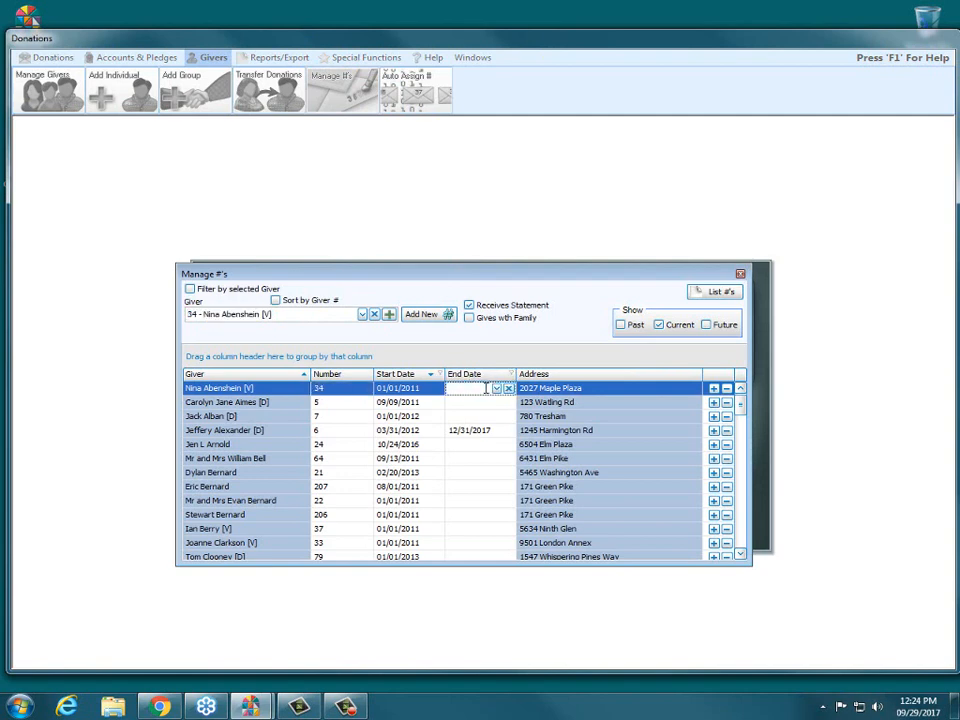
left_click(497, 389)
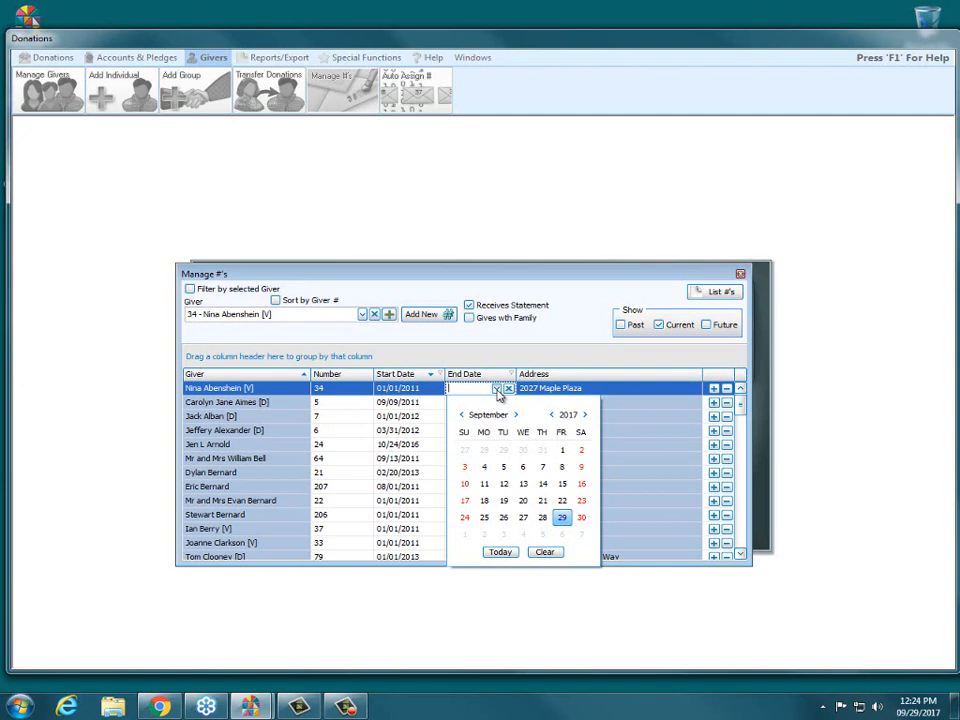
left_click(497, 390)
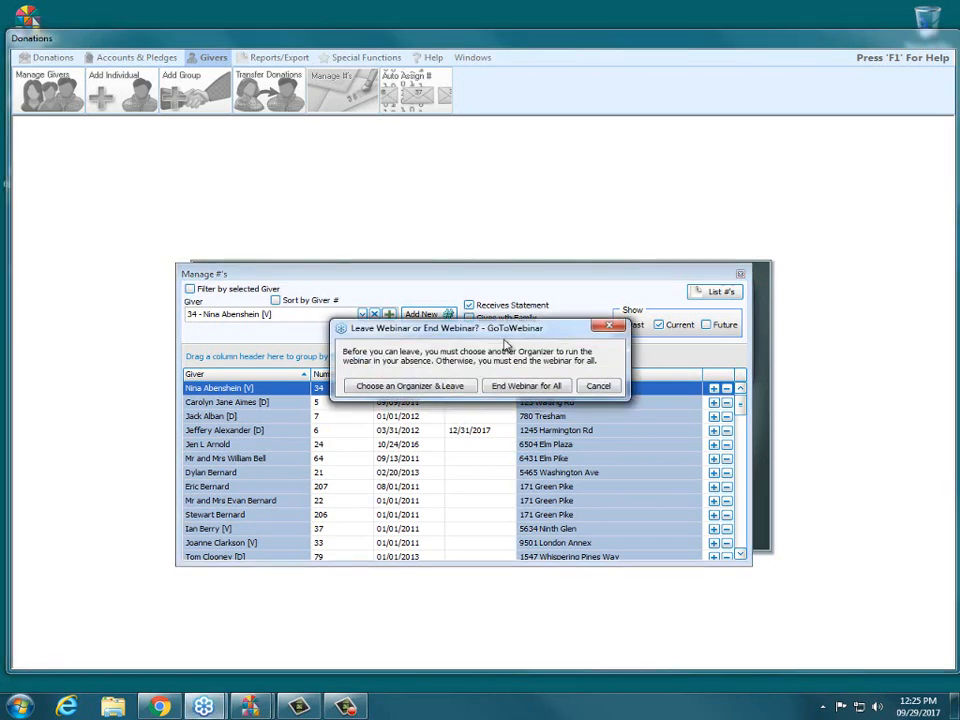
End the GoToWebinar session for everyone and confirm ending it
left_click(519, 386)
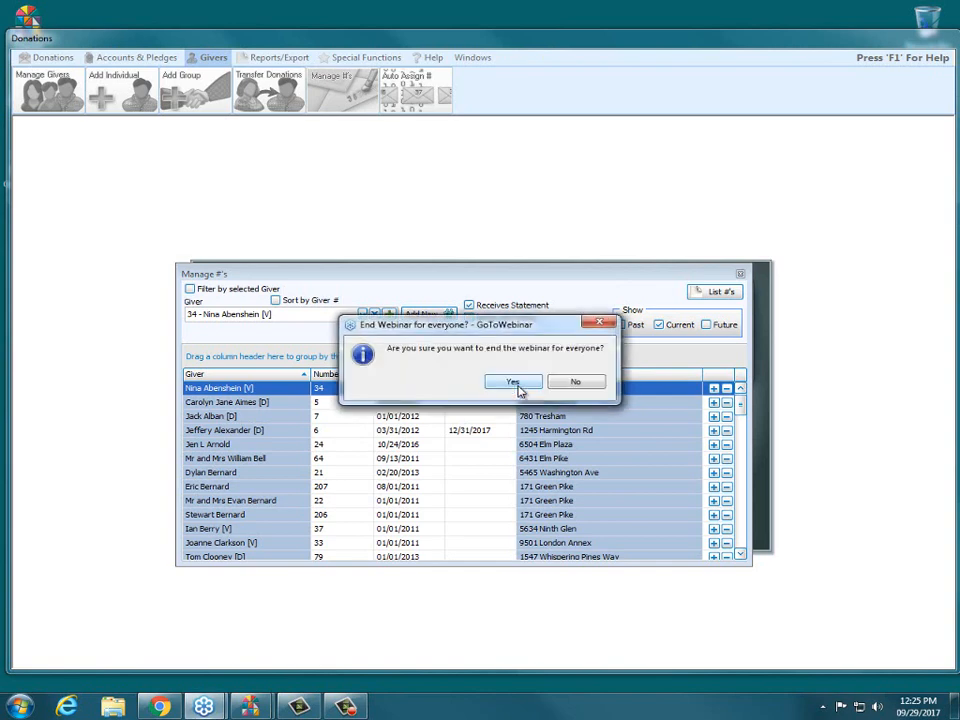
left_click(514, 381)
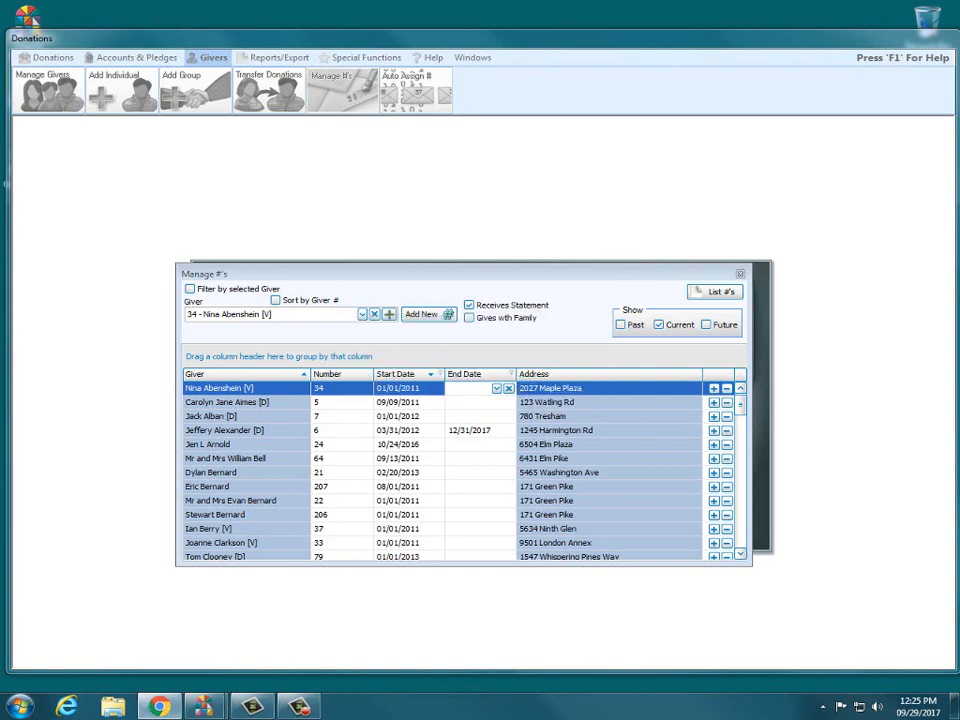